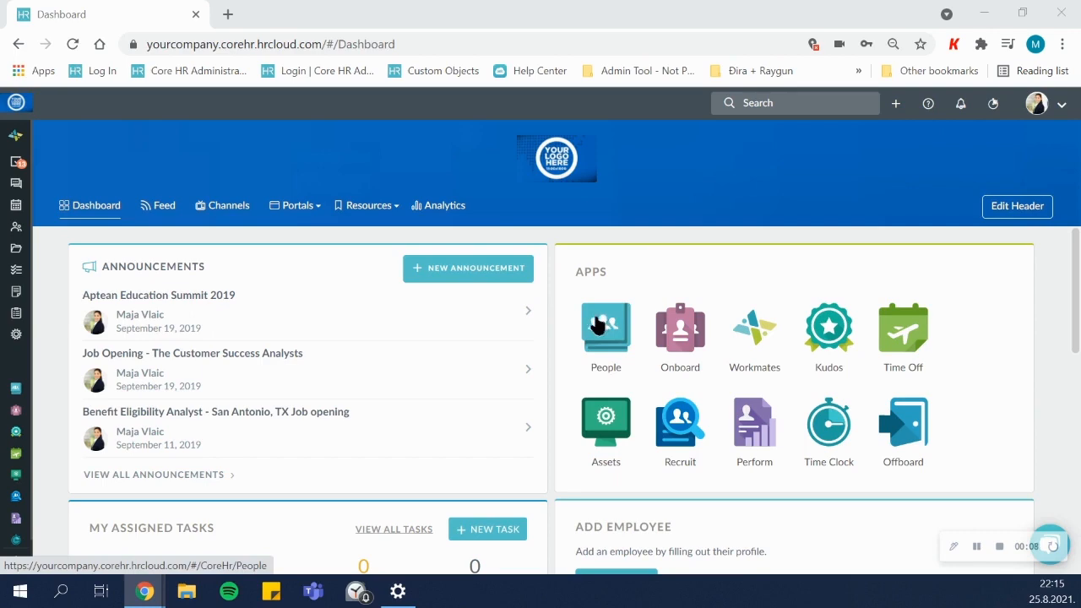
Step: Open the profile of the HR Analyst who started 08/23/2018 from the People list and look over the employment and compensation details
{"action": "left_click", "coordinate": [615, 337]}
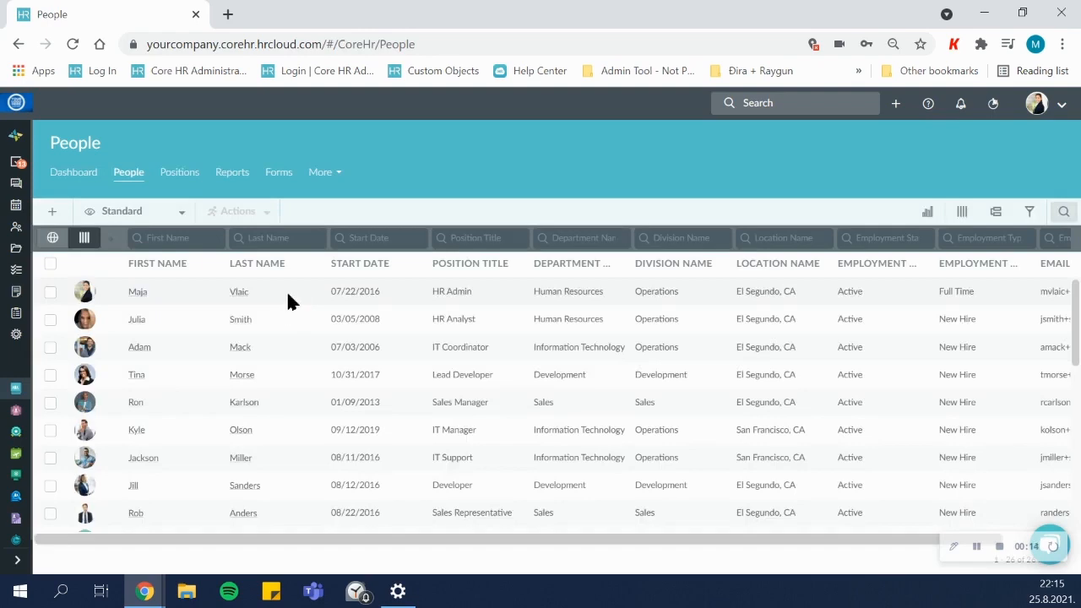
{"action": "scroll", "coordinate": [284, 296], "scroll_direction": "down", "scroll_amount": 6}
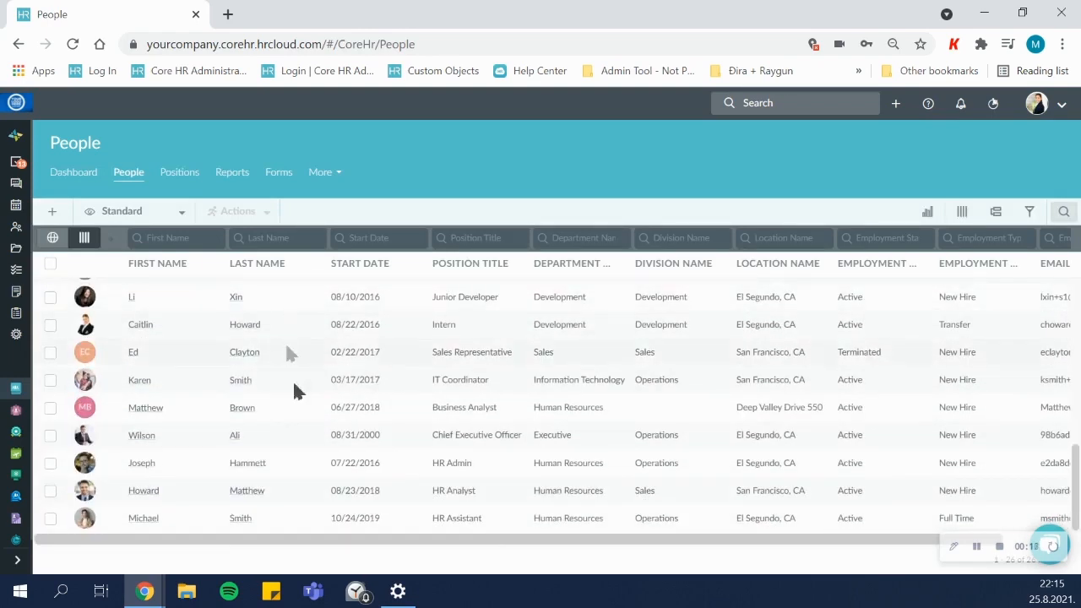
{"action": "left_click", "coordinate": [149, 493]}
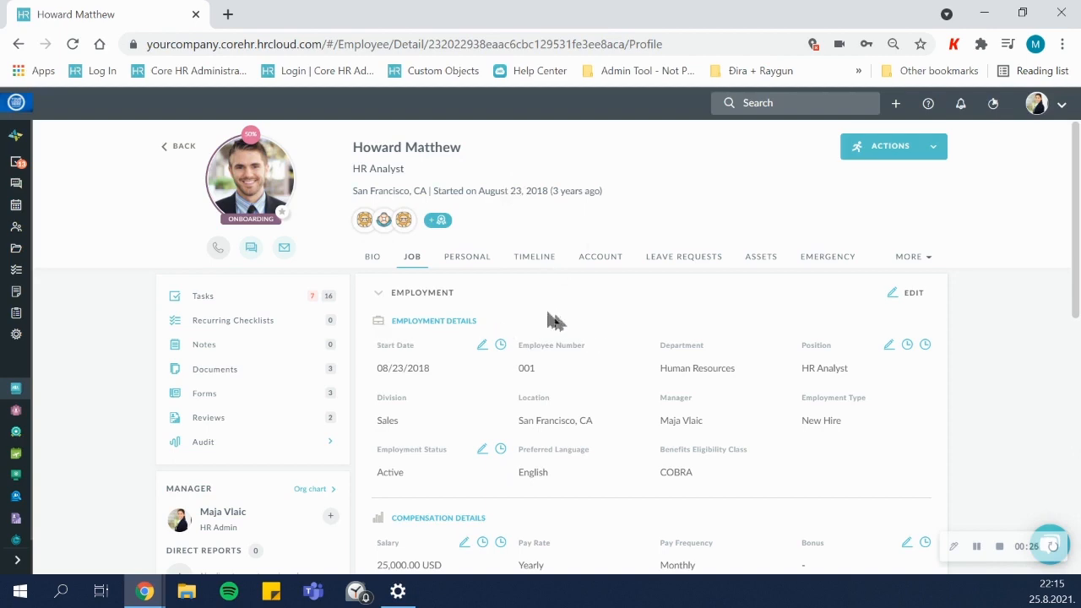
{"action": "scroll", "coordinate": [500, 364], "scroll_direction": "down", "scroll_amount": 1}
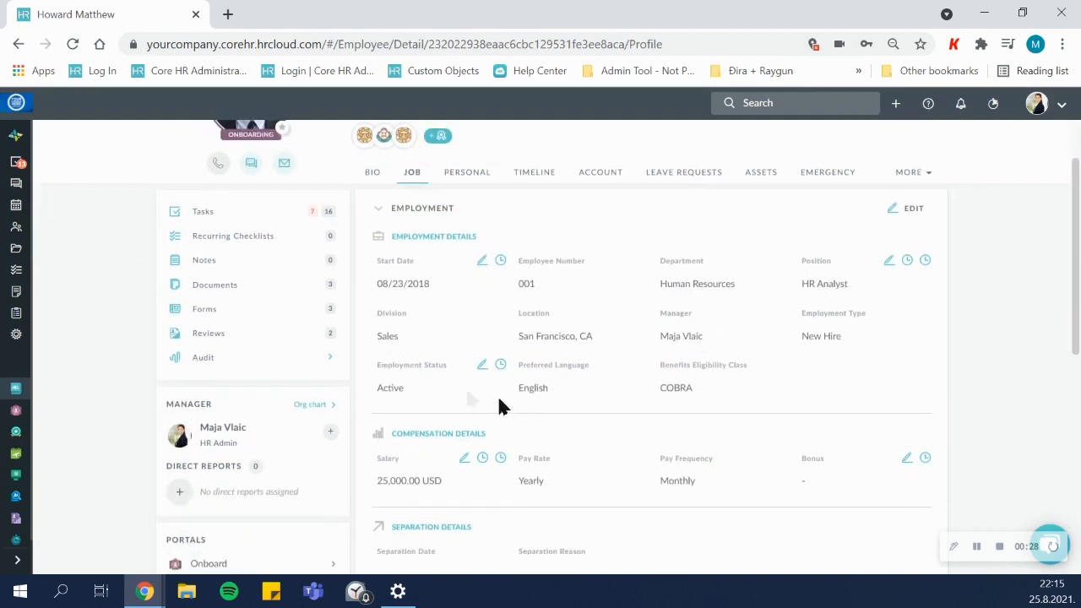
{"action": "scroll", "coordinate": [471, 420], "scroll_direction": "up", "scroll_amount": 1}
Step: Review the employee's personal information, including the identification, demographic, education and contact details
{"action": "left_click", "coordinate": [472, 258]}
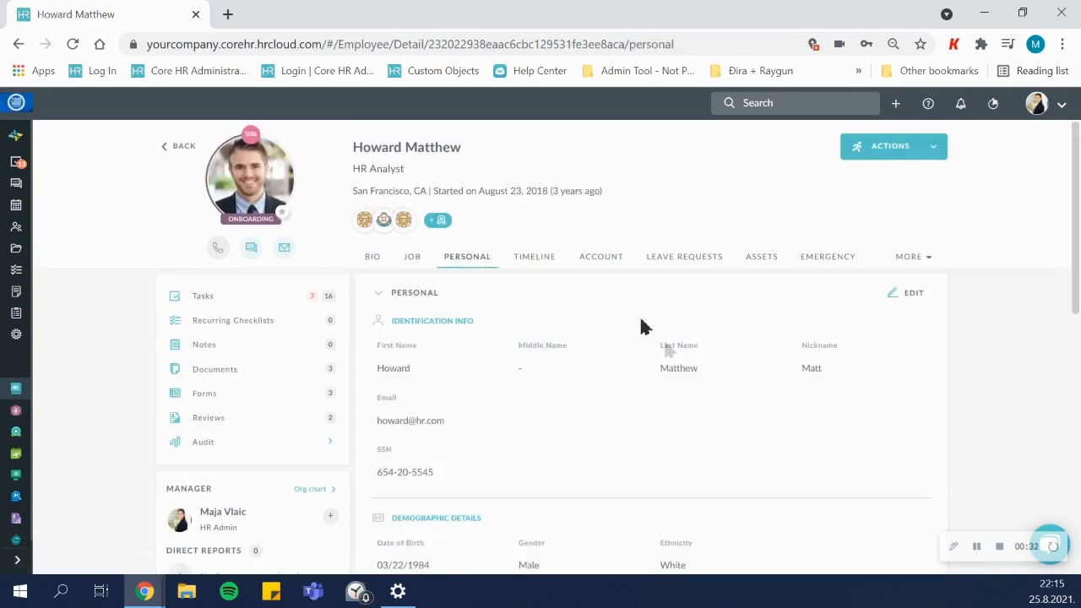
{"action": "scroll", "coordinate": [486, 388], "scroll_direction": "down", "scroll_amount": 4}
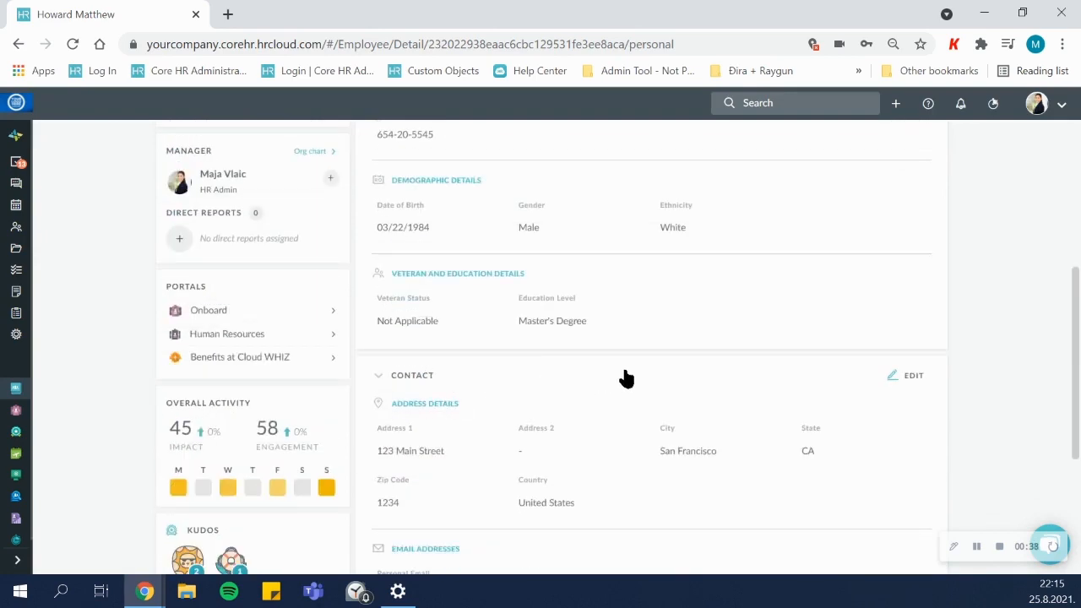
{"action": "scroll", "coordinate": [626, 378], "scroll_direction": "up", "scroll_amount": 3}
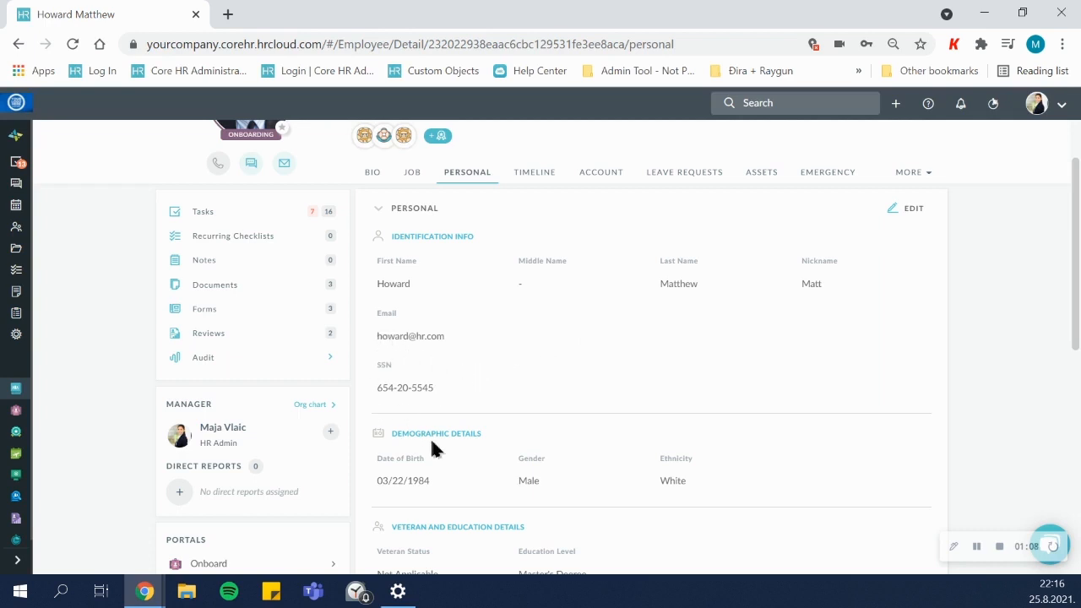
Step: Return to the employee's job information and view the HR and employment update actions available for the profile
{"action": "left_click", "coordinate": [414, 171]}
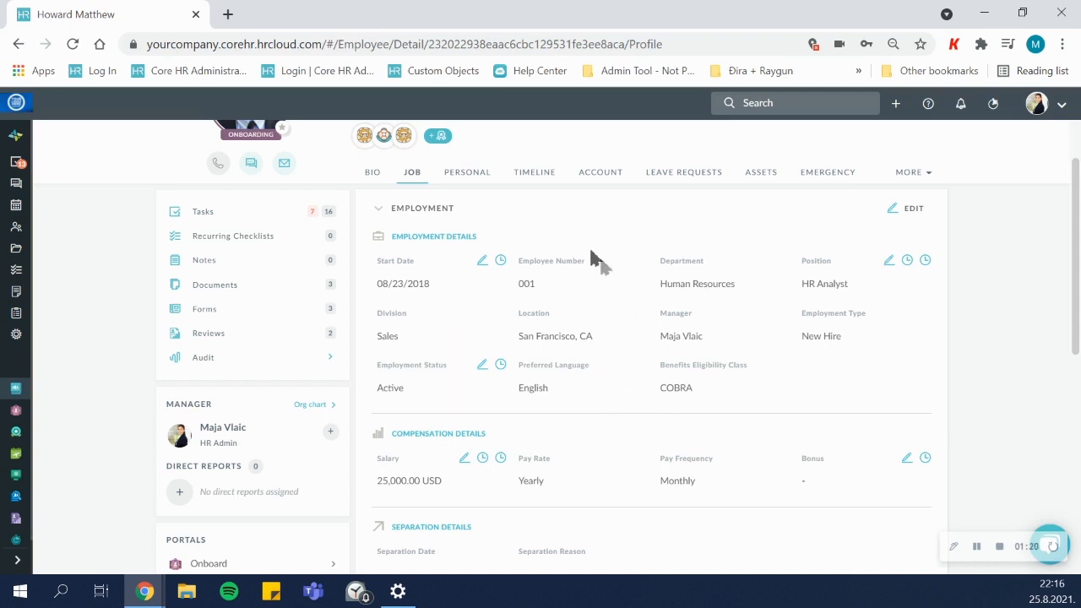
{"action": "scroll", "coordinate": [878, 281], "scroll_direction": "up", "scroll_amount": 1}
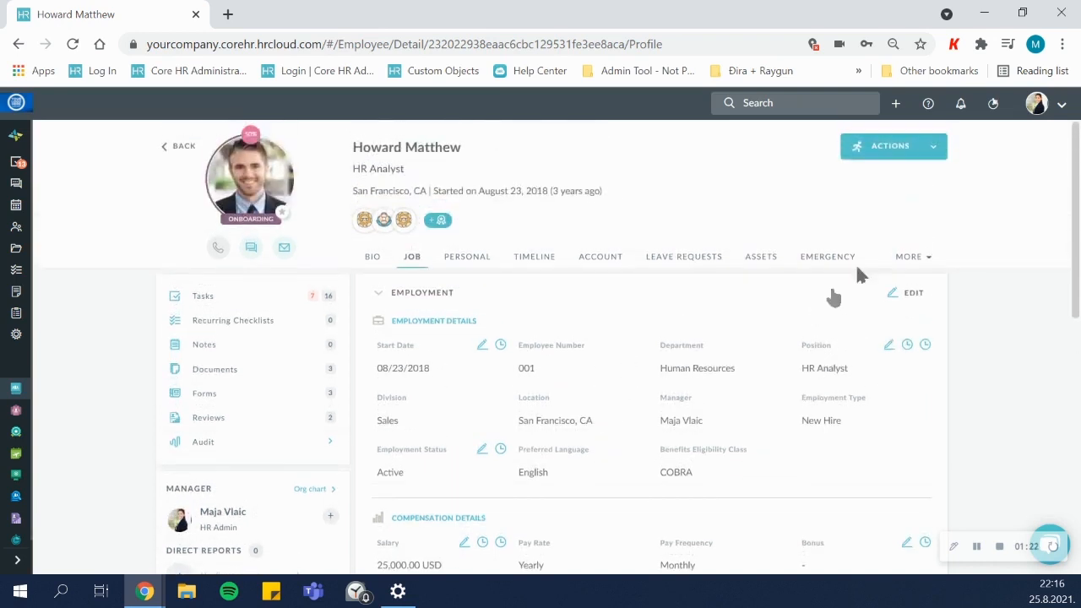
{"action": "left_click", "coordinate": [925, 156]}
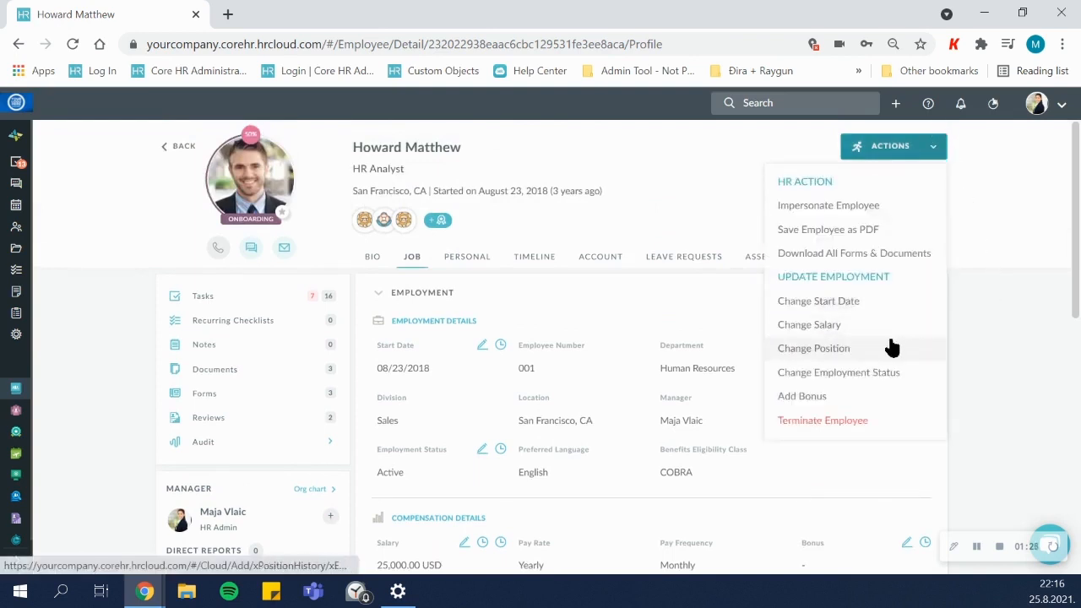
{"action": "left_click", "coordinate": [691, 301]}
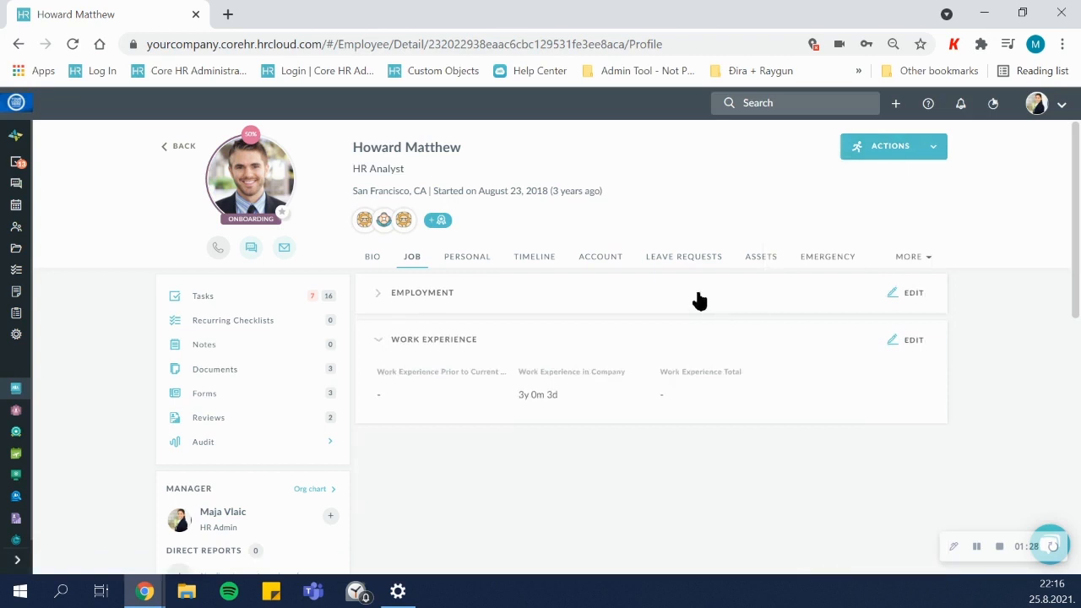
{"action": "left_click", "coordinate": [695, 299]}
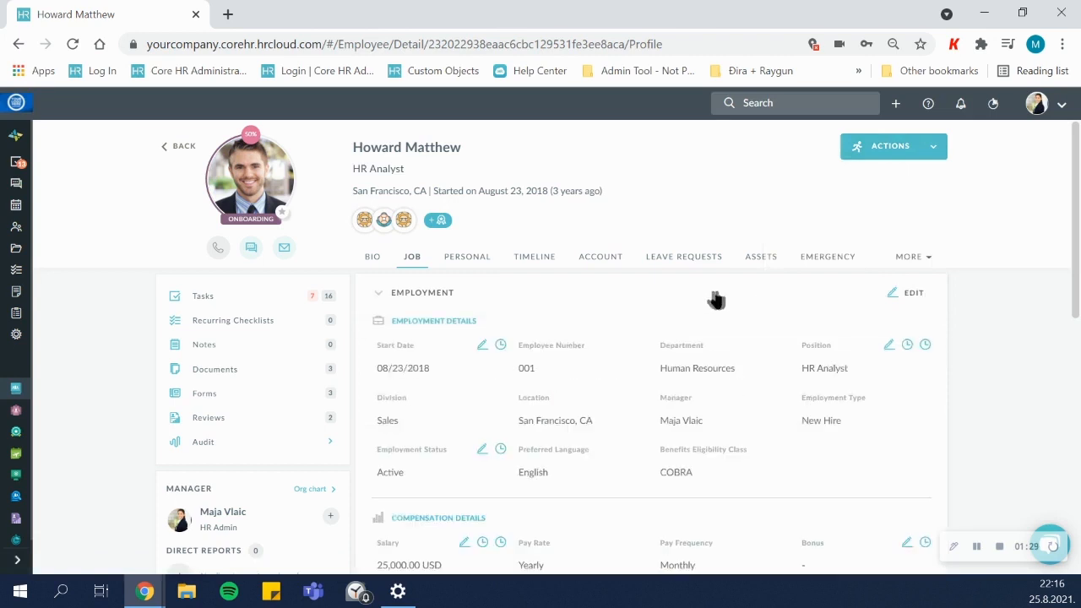
Step: Review the employee's position history, return to the profile and open the salary history
{"action": "left_click", "coordinate": [926, 348]}
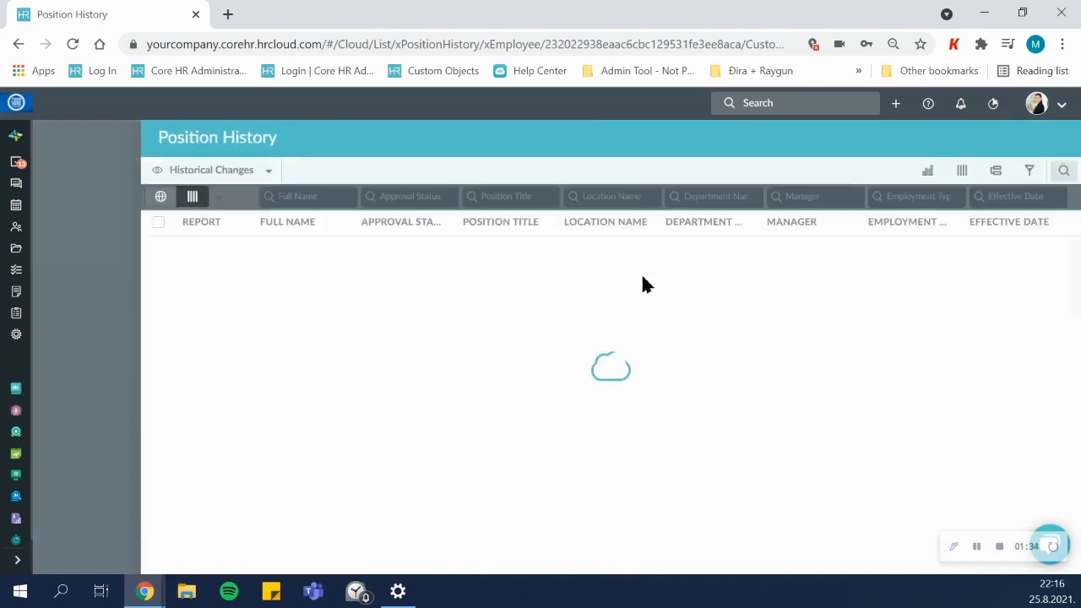
{"action": "left_click", "coordinate": [892, 233]}
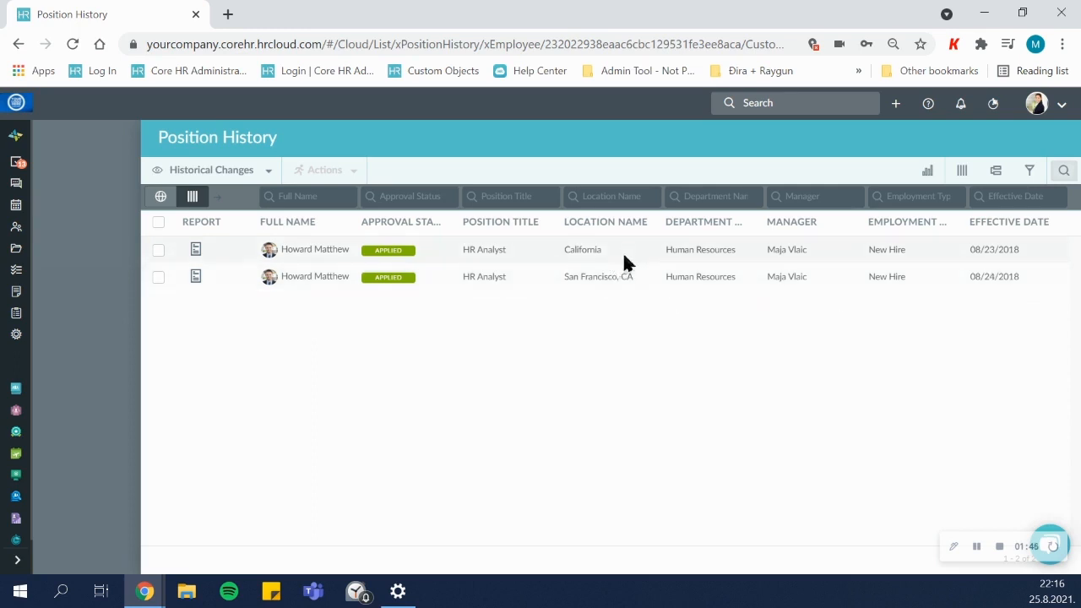
{"action": "left_click", "coordinate": [104, 351]}
{"action": "scroll", "coordinate": [570, 456], "scroll_direction": "down", "scroll_amount": 1}
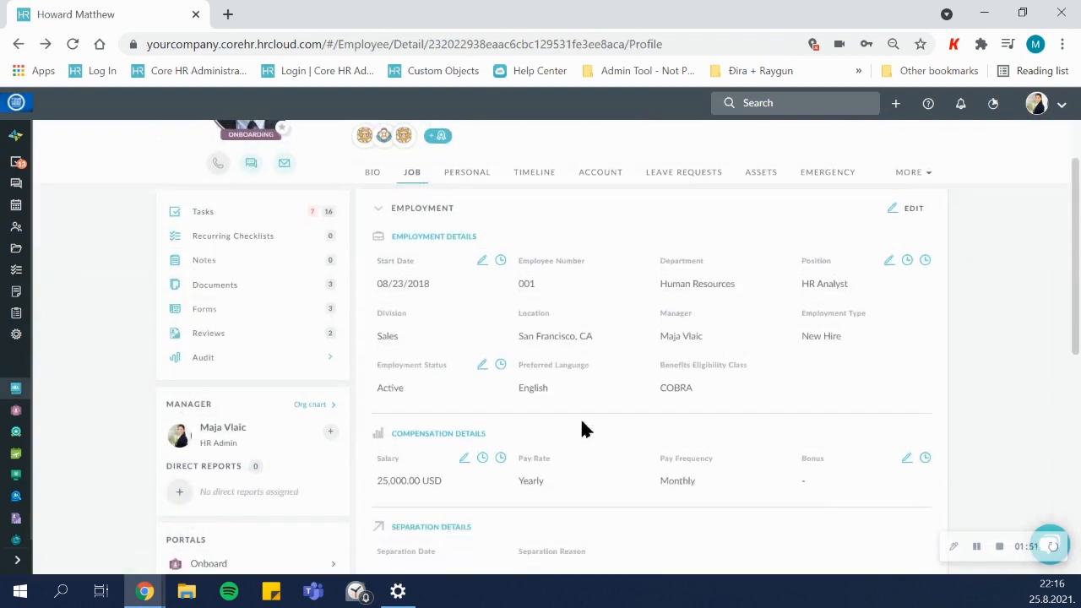
{"action": "left_click", "coordinate": [501, 460]}
Step: Open the Direct Deposit Agreement Form from the employee's forms, review its contents and return to the forms list
{"action": "left_click", "coordinate": [260, 311]}
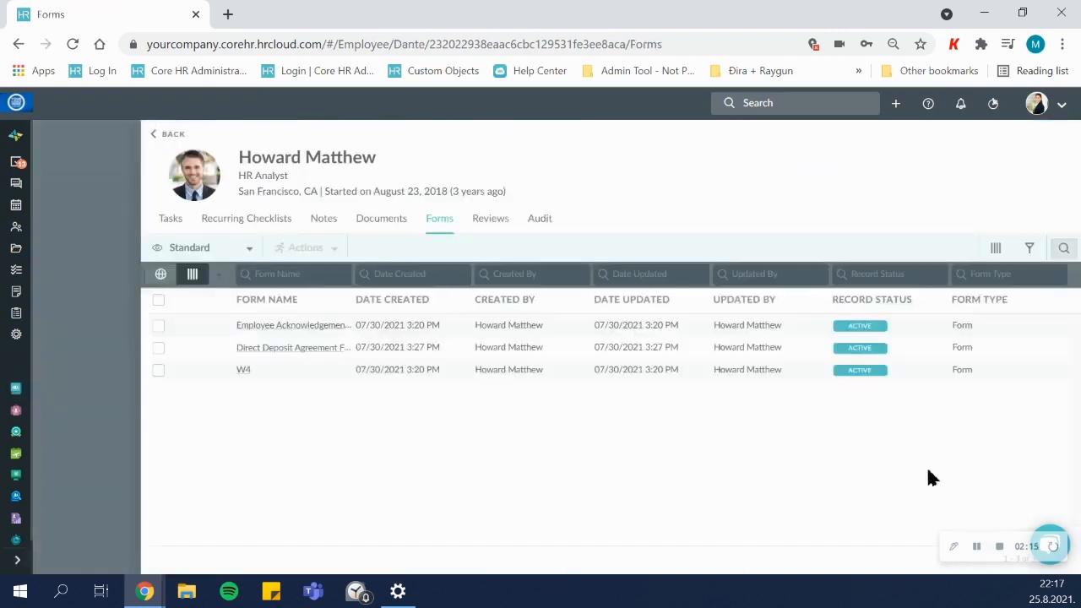
{"action": "left_click", "coordinate": [271, 350]}
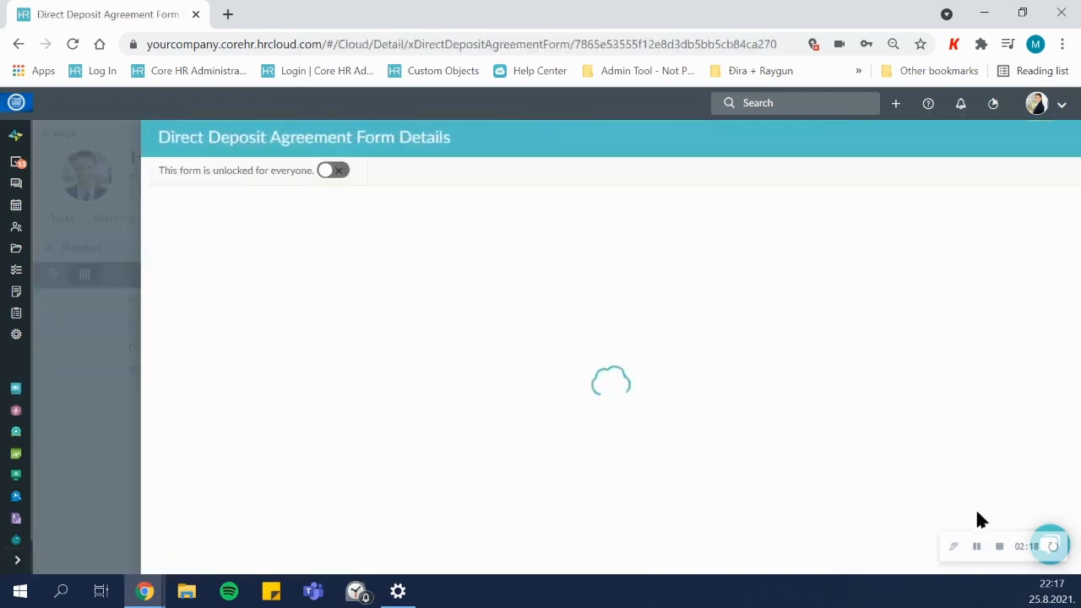
{"action": "scroll", "coordinate": [509, 354], "scroll_direction": "down", "scroll_amount": 2}
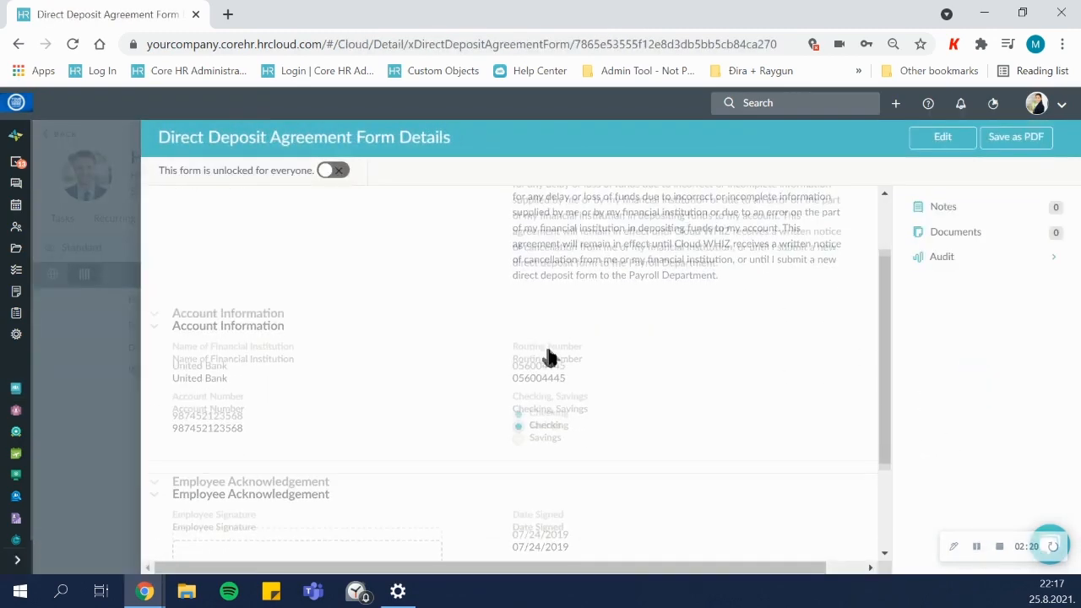
{"action": "scroll", "coordinate": [545, 358], "scroll_direction": "up", "scroll_amount": 2}
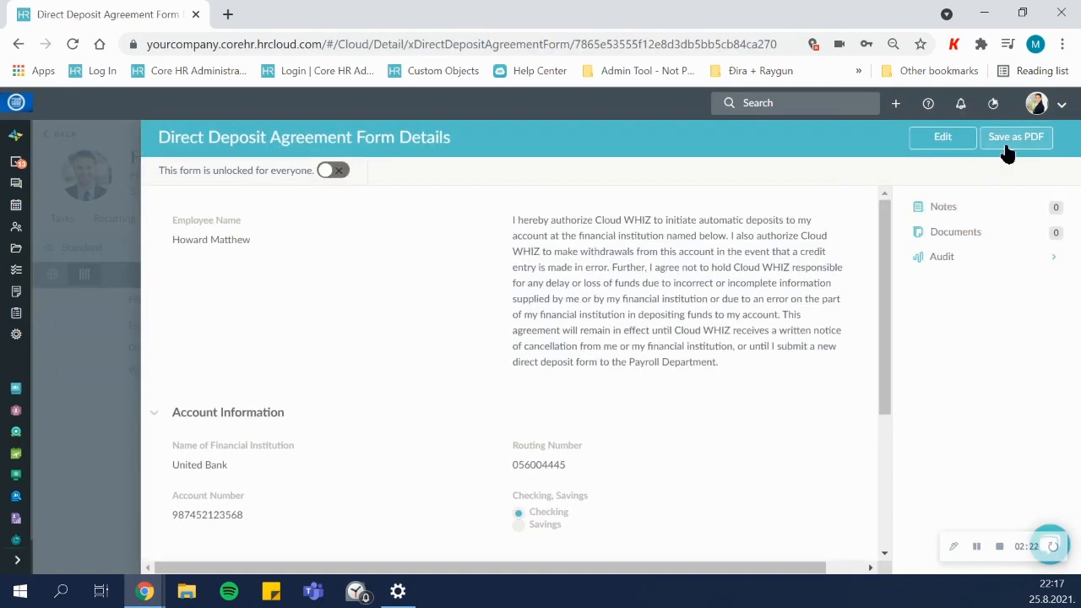
{"action": "left_click", "coordinate": [101, 377]}
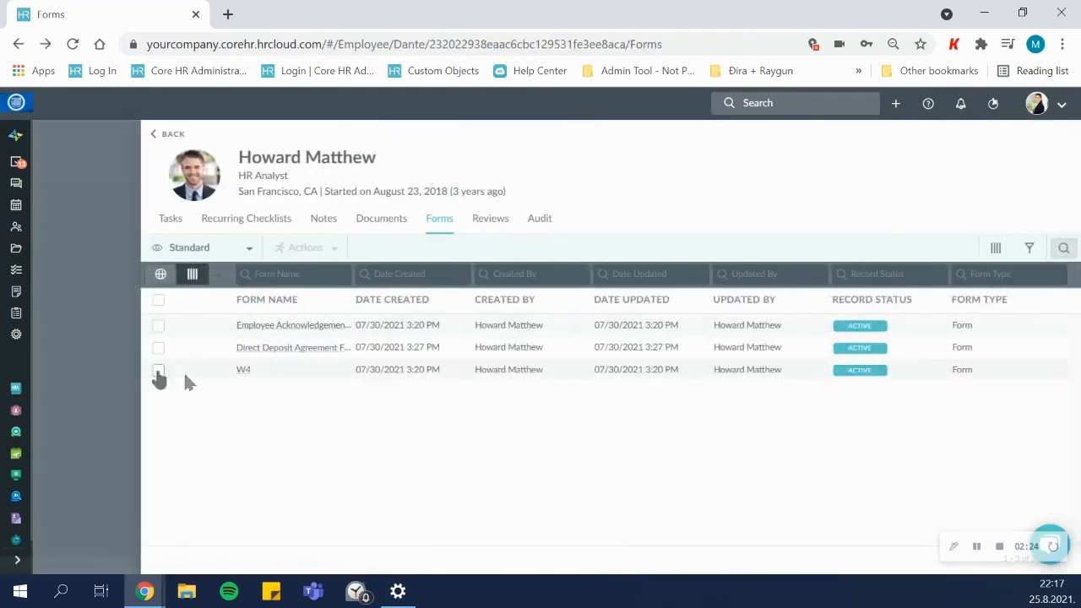
Step: Select the employee acknowledgement, direct deposit and W4 forms, view the bulk actions for them, and return to the profile
{"action": "left_click", "coordinate": [158, 370]}
{"action": "left_click", "coordinate": [158, 347]}
{"action": "left_click", "coordinate": [158, 325]}
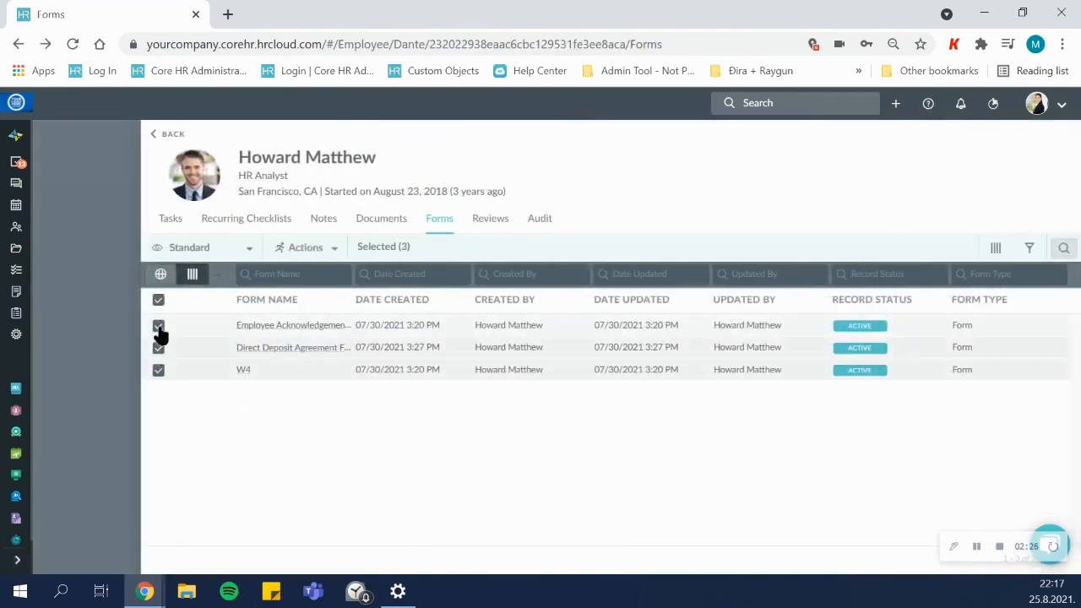
{"action": "left_click", "coordinate": [307, 248]}
{"action": "left_click", "coordinate": [316, 278]}
{"action": "left_click", "coordinate": [111, 320]}
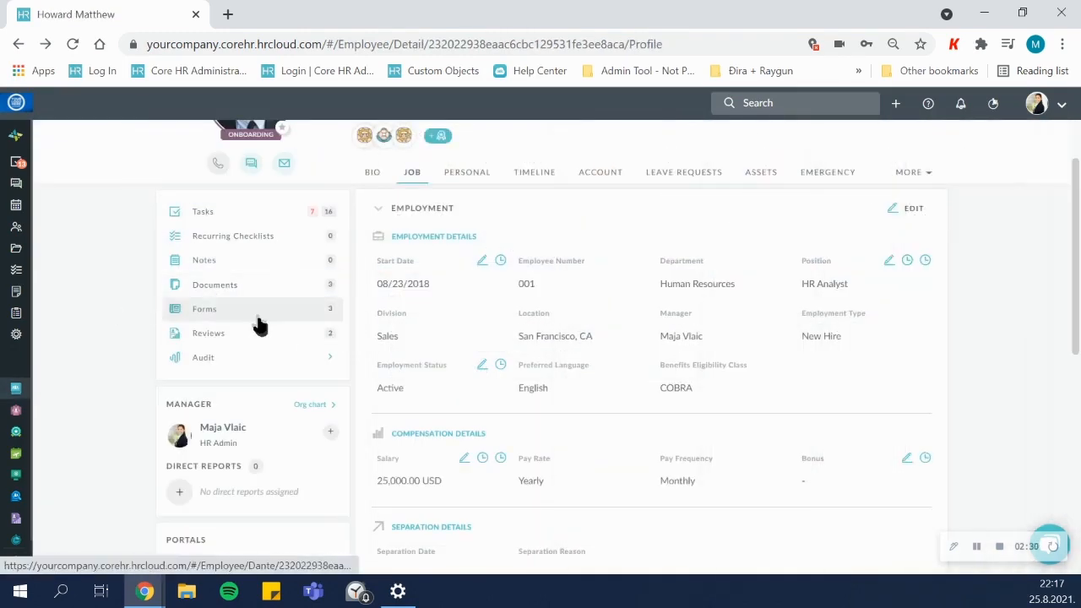
Step: Open the employee's documents, preview the PNG image file and close the preview
{"action": "left_click", "coordinate": [257, 289]}
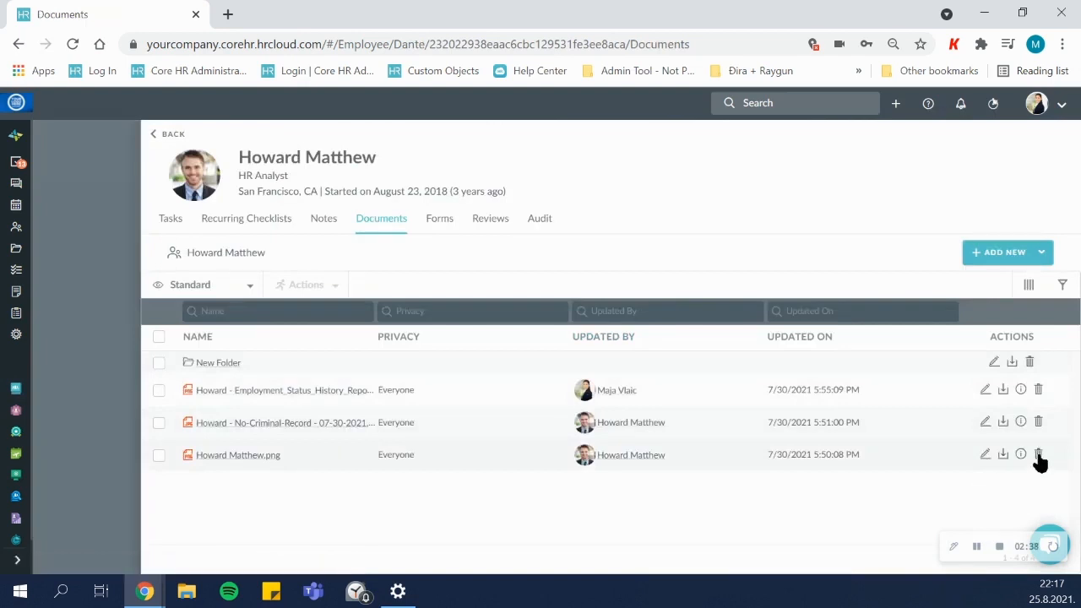
{"action": "left_click", "coordinate": [273, 459]}
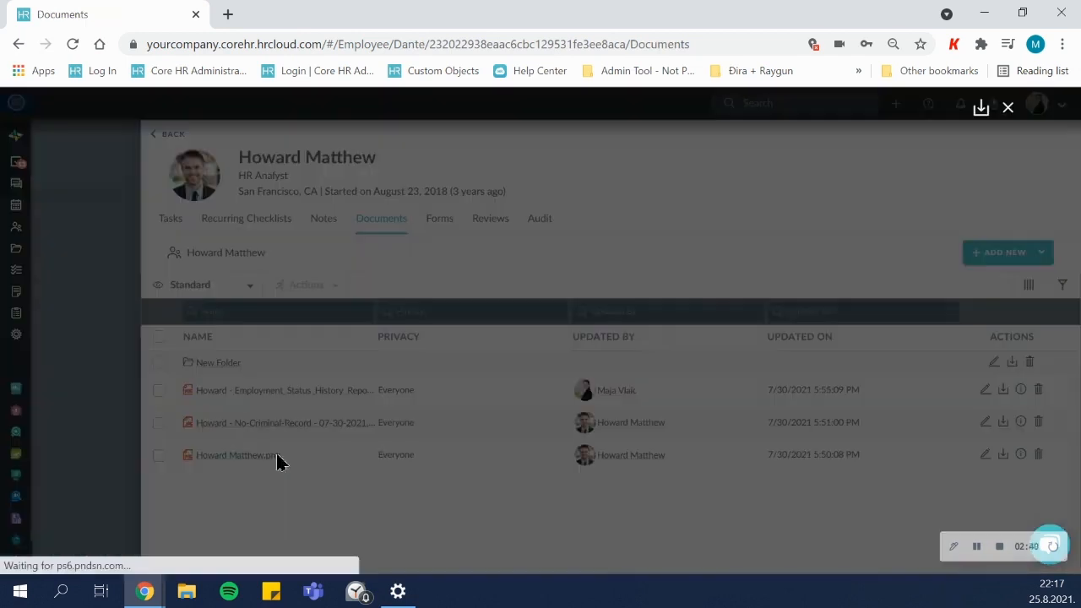
{"action": "left_click", "coordinate": [1007, 108]}
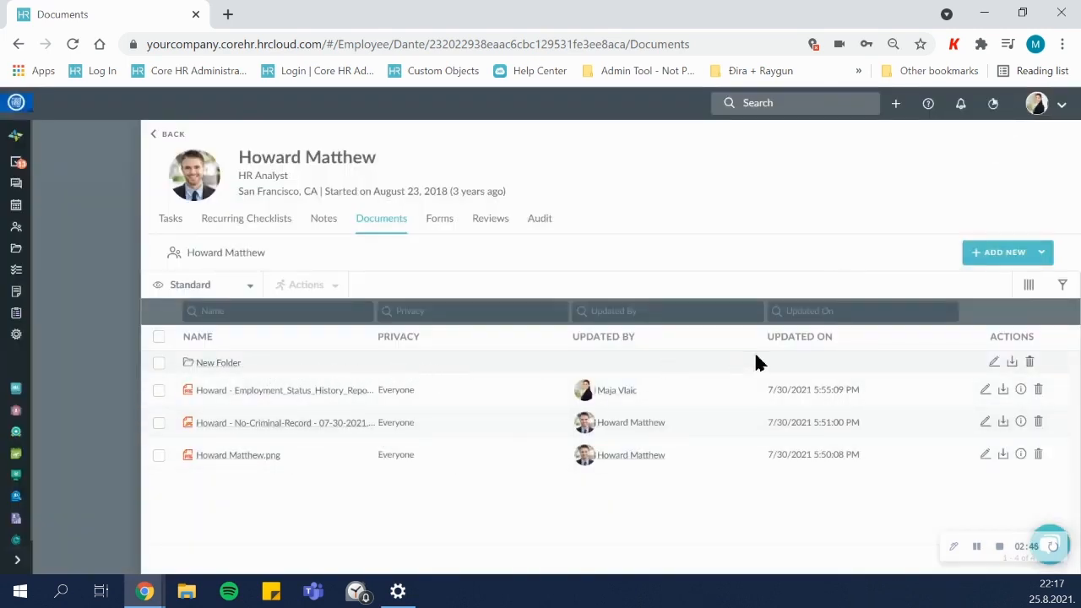
Step: Try adding the annual performance evaluation PDF as a new document, check the privacy options, and discard the upload
{"action": "left_click", "coordinate": [1042, 252]}
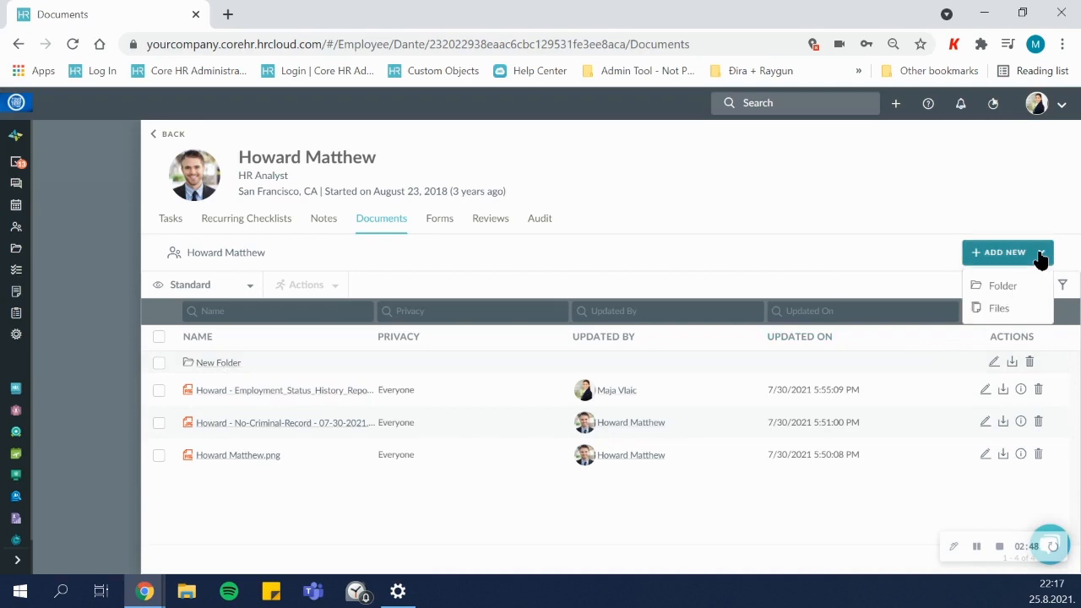
{"action": "left_click", "coordinate": [1027, 311]}
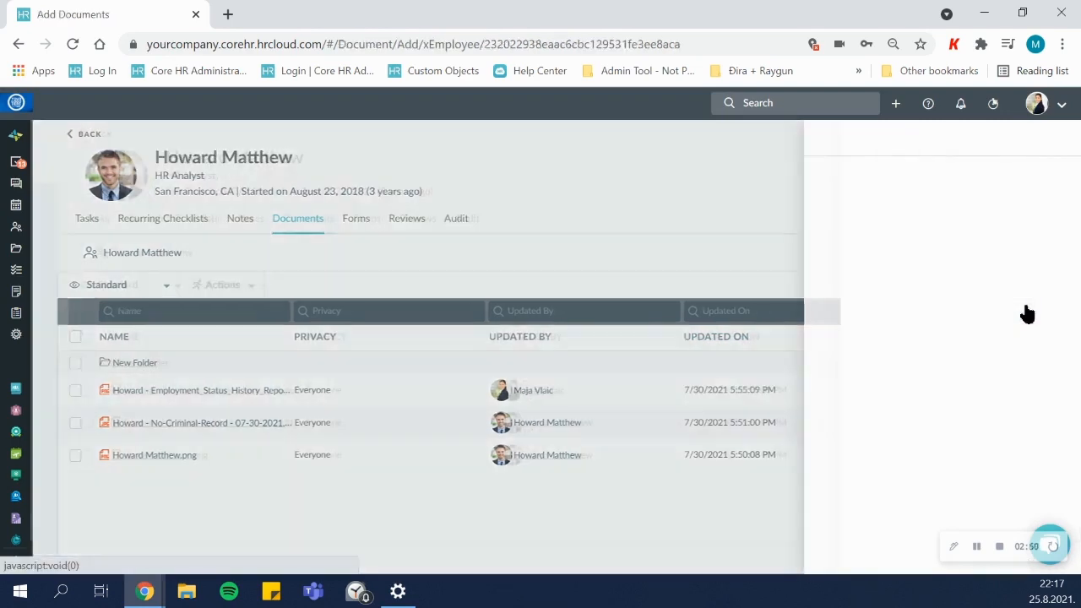
{"action": "left_click", "coordinate": [921, 334]}
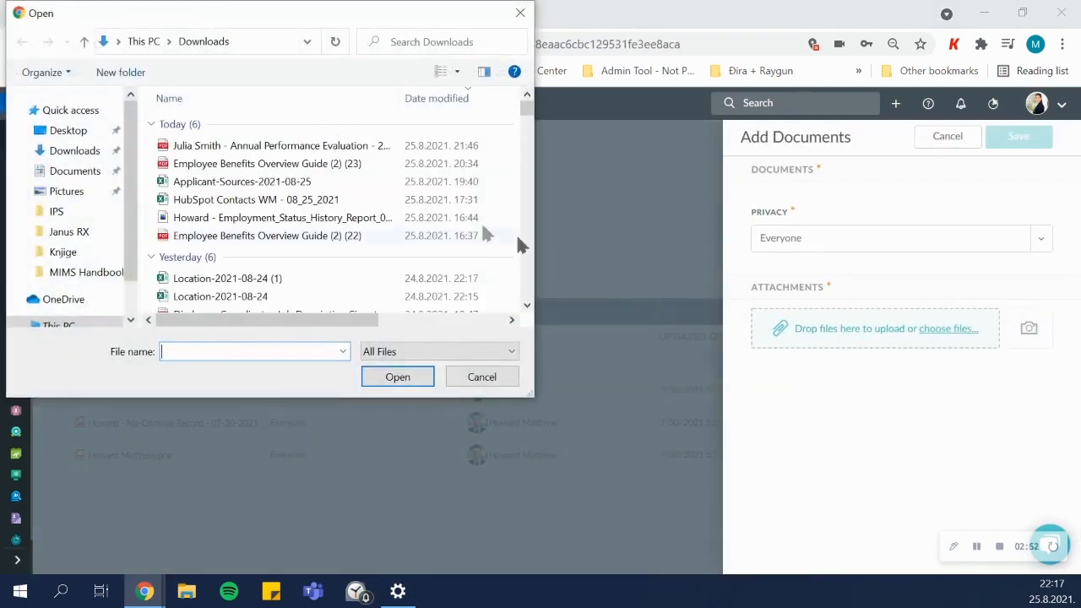
{"action": "left_click", "coordinate": [321, 146]}
{"action": "left_click", "coordinate": [399, 378]}
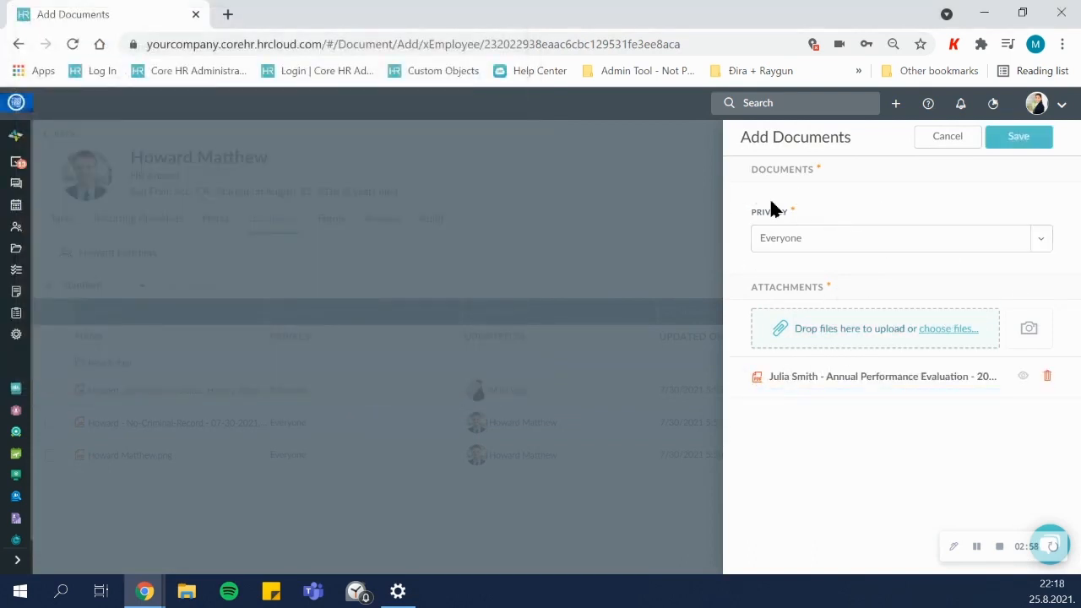
{"action": "left_click", "coordinate": [842, 243]}
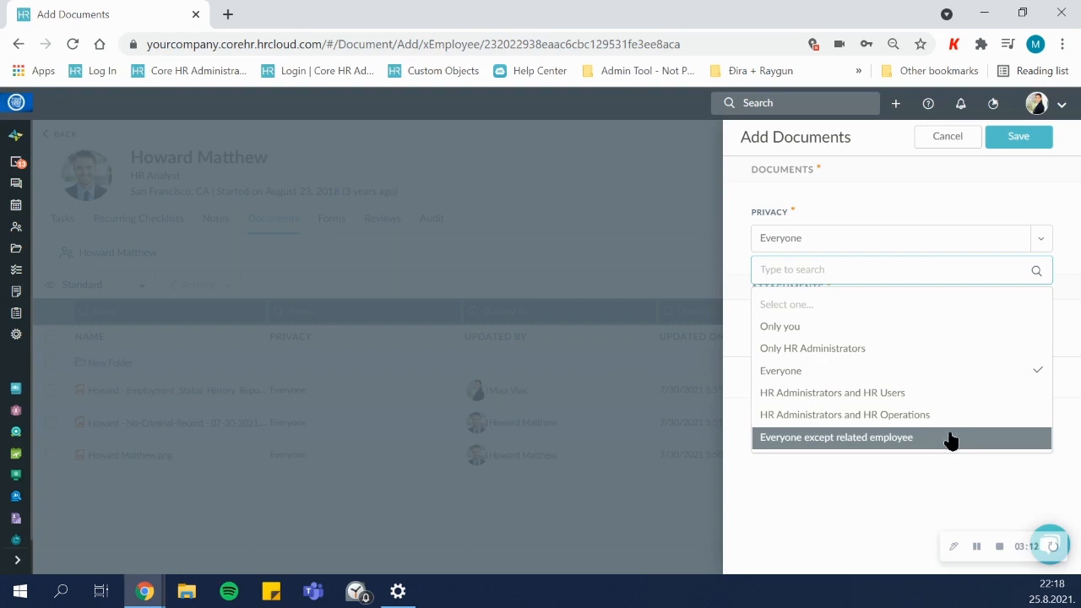
{"action": "left_click", "coordinate": [948, 137]}
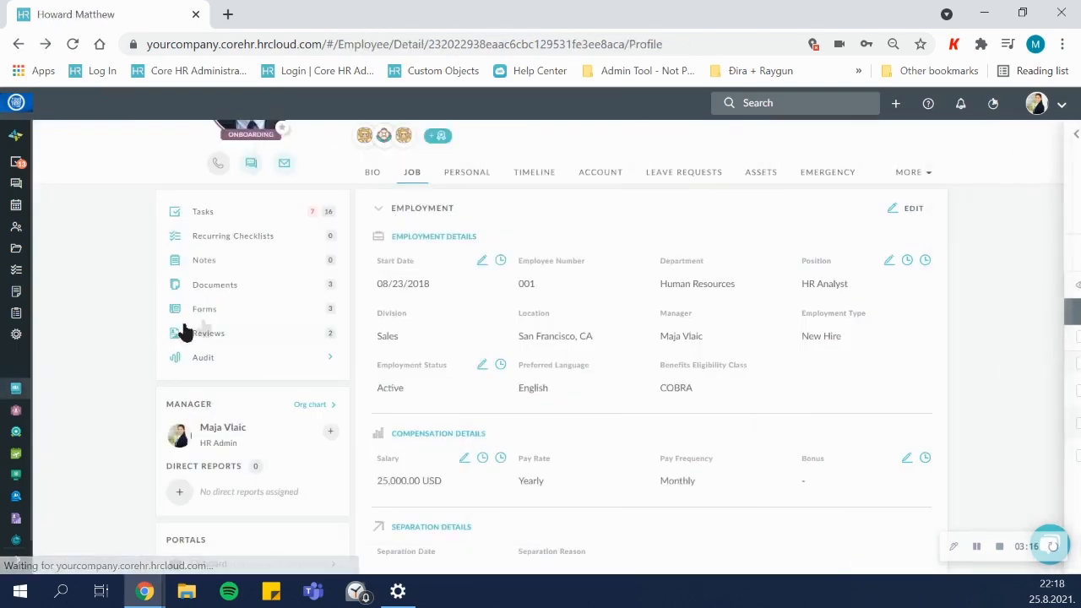
Step: Open the employee's notes, view the privacy options for a new note, and cancel it
{"action": "left_click", "coordinate": [245, 267]}
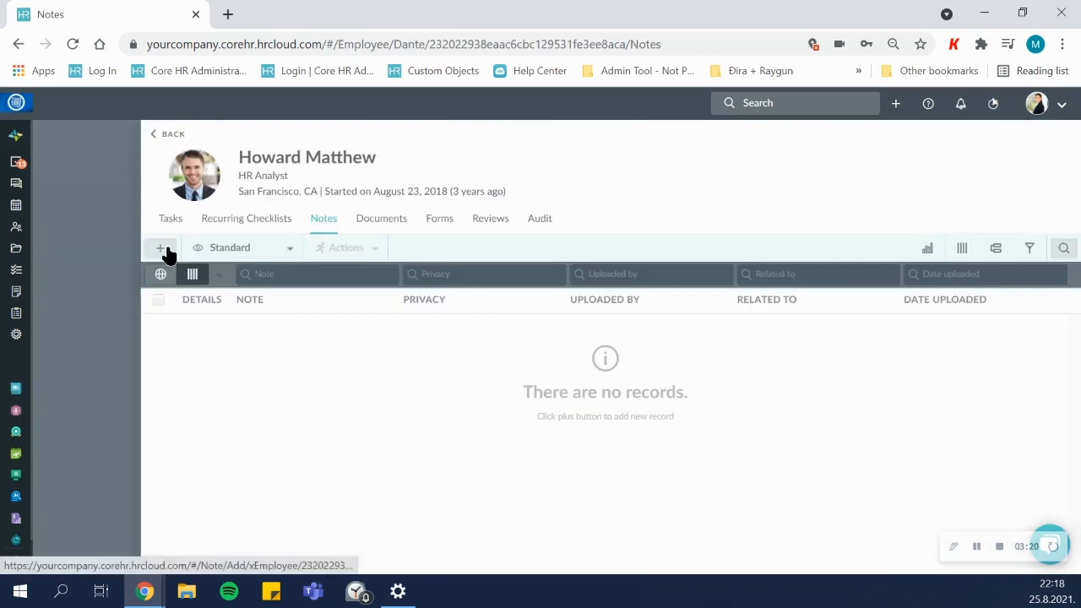
{"action": "left_click", "coordinate": [165, 254]}
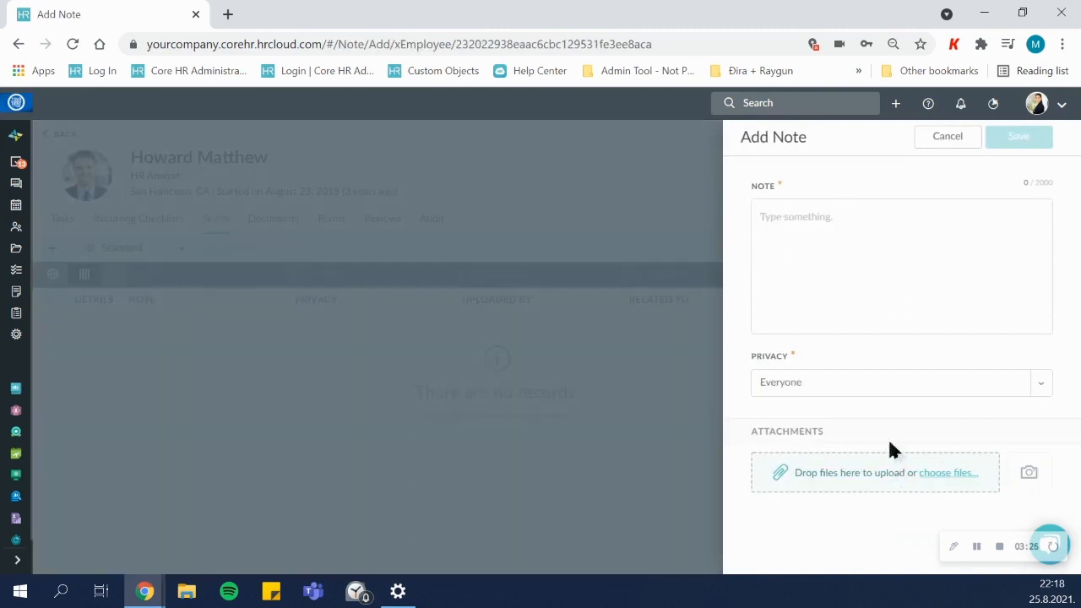
{"action": "left_click", "coordinate": [858, 396]}
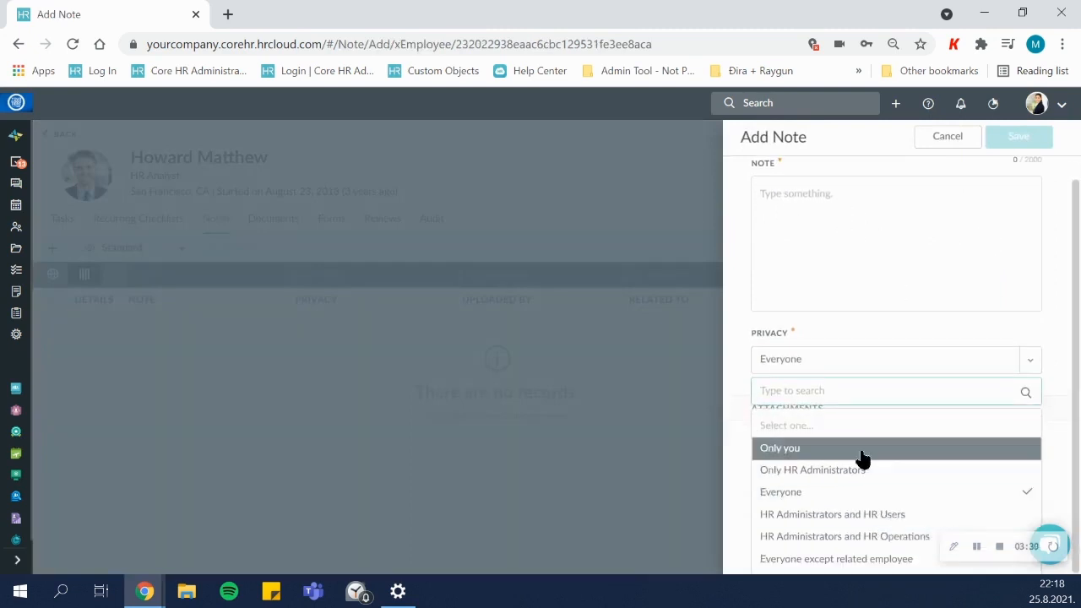
{"action": "left_click", "coordinate": [947, 137]}
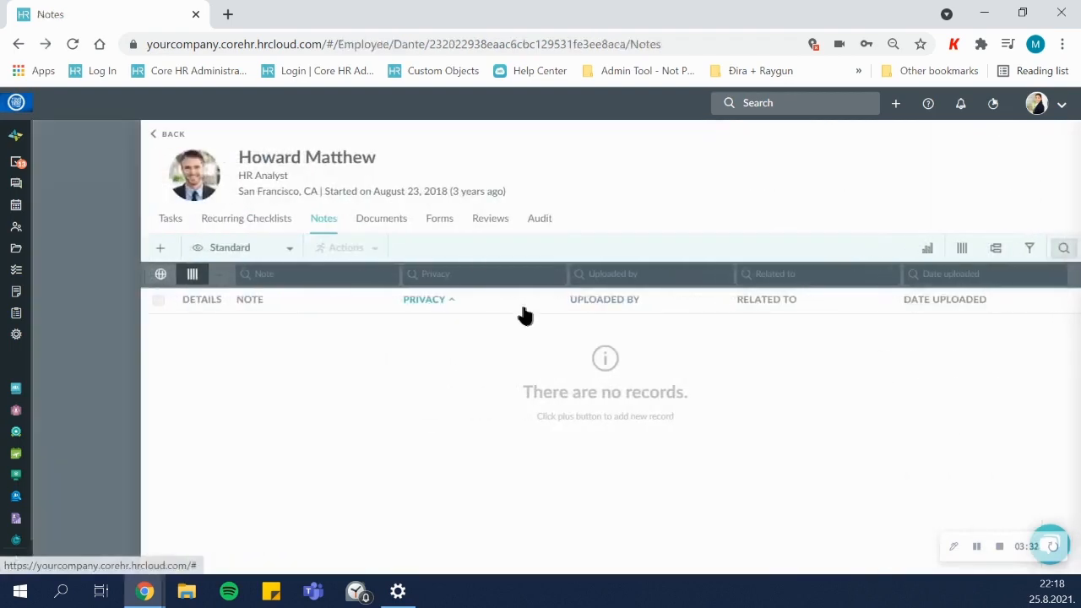
Step: Leave the employee's notes and profile and return to the People list
{"action": "left_click", "coordinate": [169, 133]}
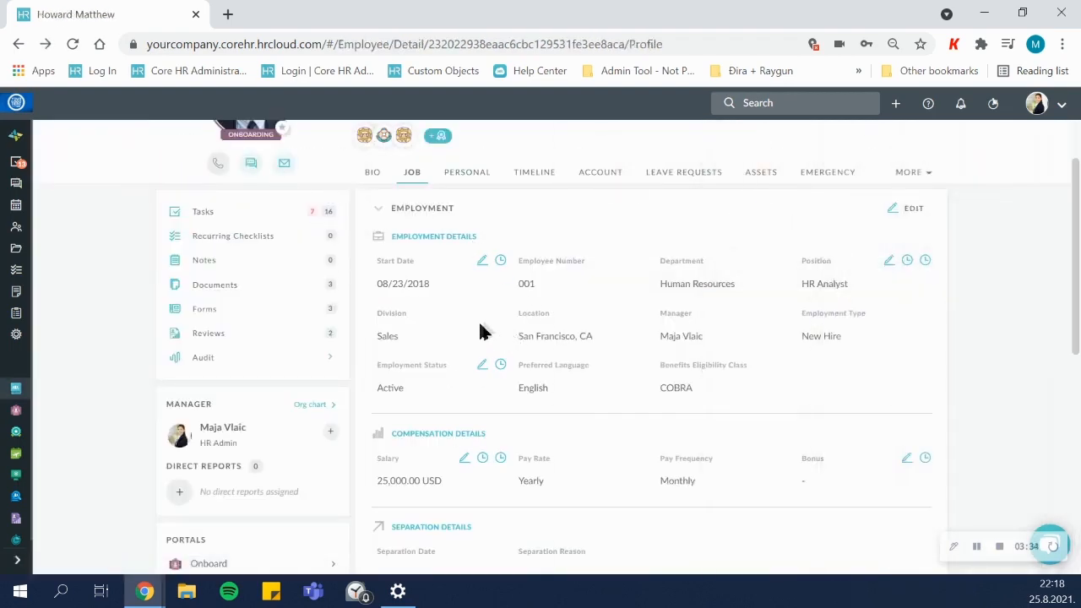
{"action": "scroll", "coordinate": [494, 325], "scroll_direction": "up", "scroll_amount": 1}
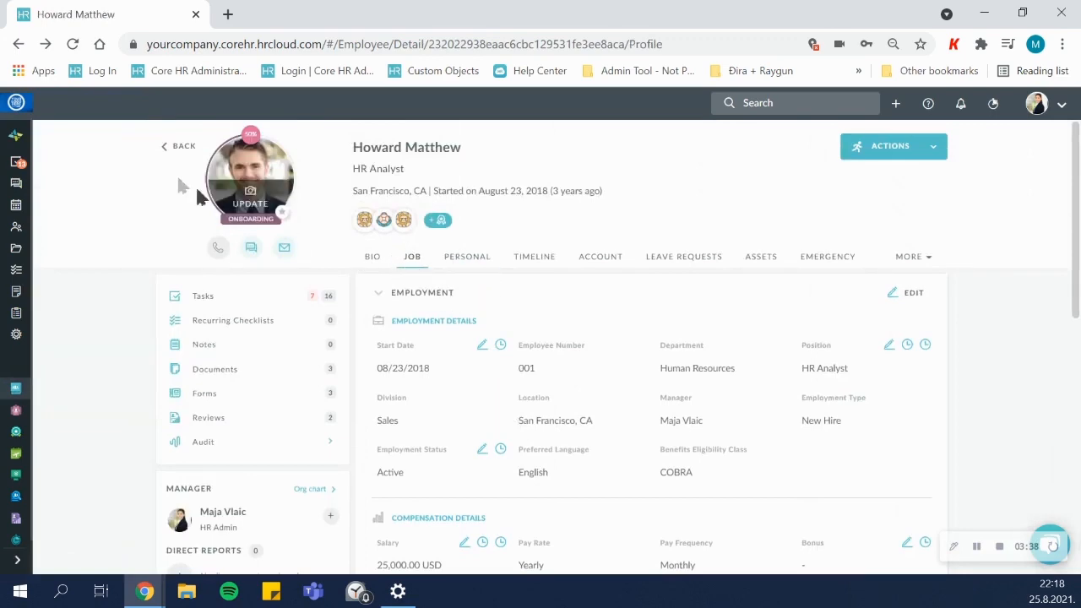
{"action": "left_click", "coordinate": [173, 150]}
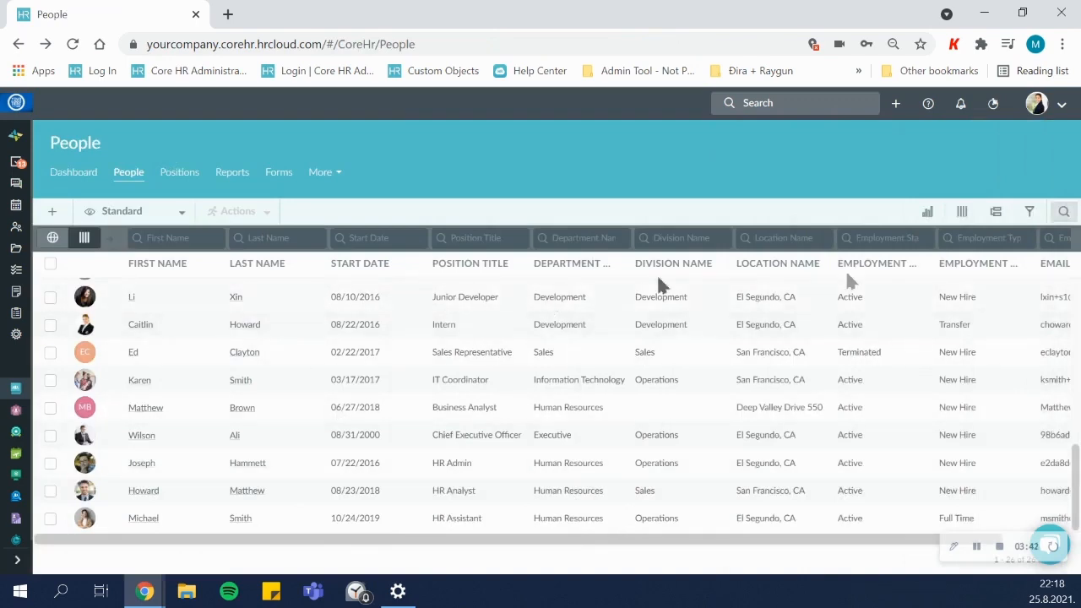
Step: Open the column settings of the People list and remove the Email column
{"action": "left_click", "coordinate": [962, 212]}
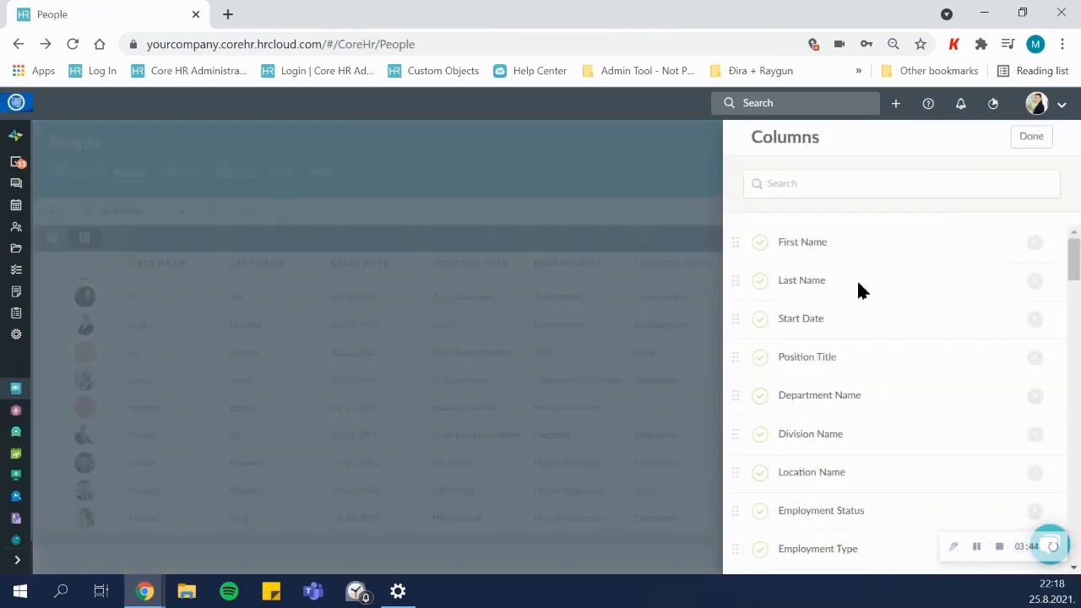
{"action": "scroll", "coordinate": [862, 295], "scroll_direction": "down", "scroll_amount": 2}
{"action": "left_click", "coordinate": [760, 418]}
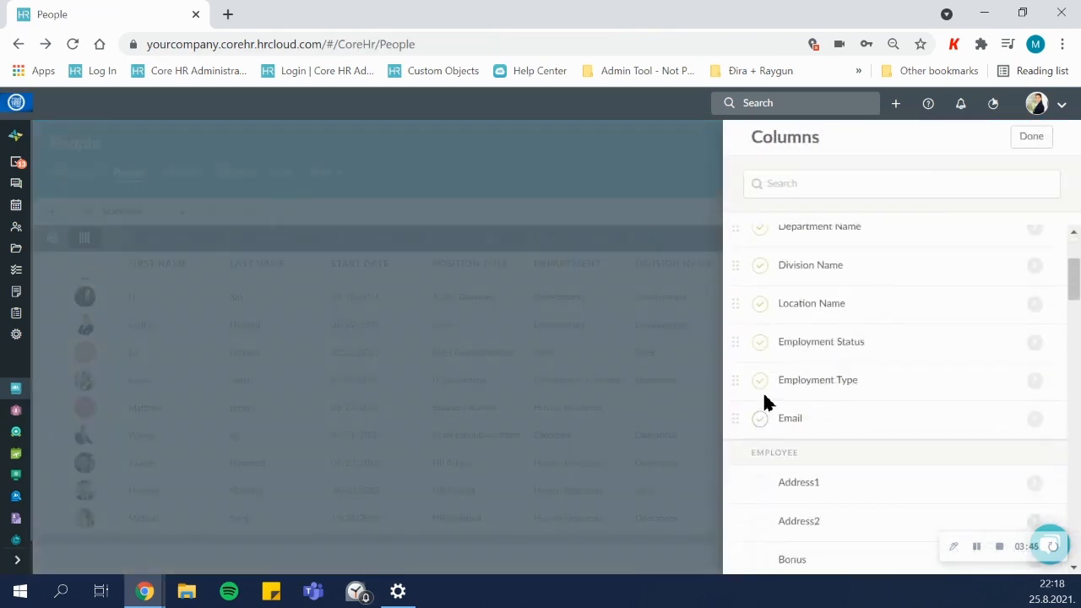
Step: Find and add the employee Salary and Address1 columns to the People list
{"action": "left_click", "coordinate": [823, 187]}
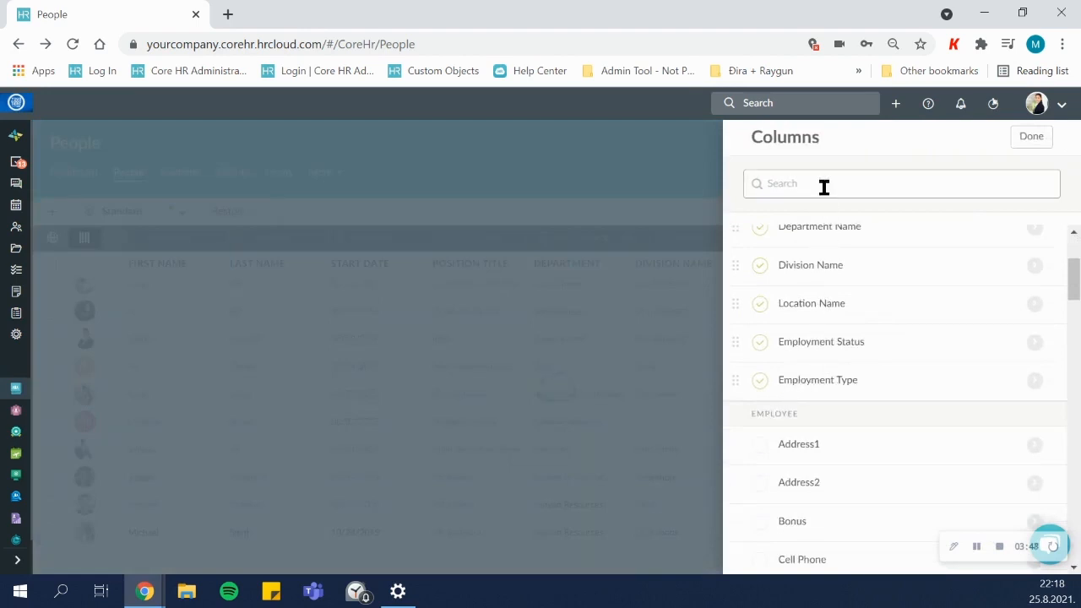
{"action": "type", "text": "sa"}
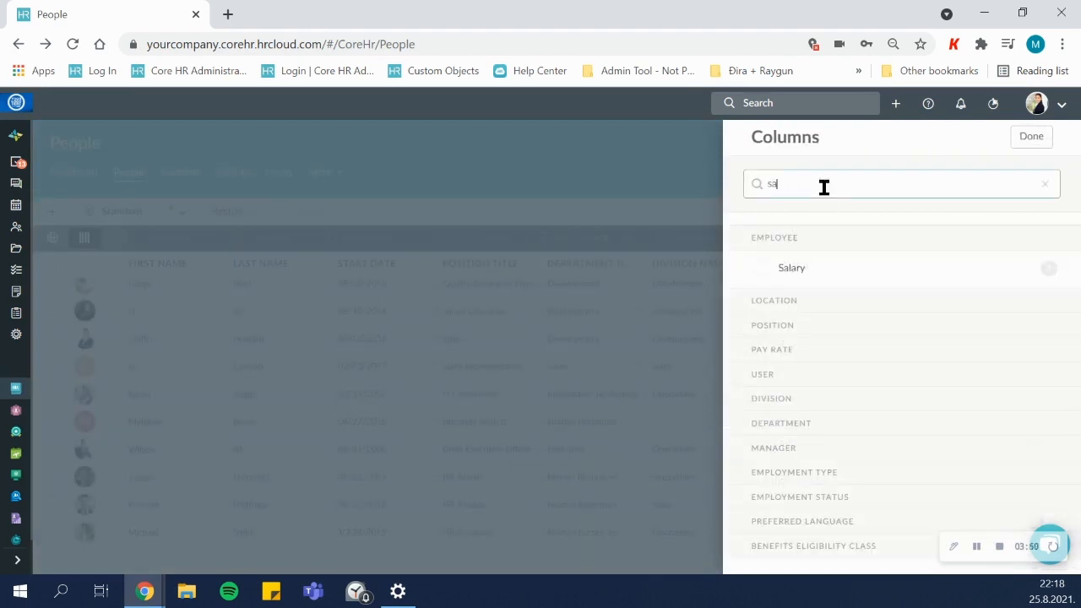
{"action": "type", "text": "l"}
{"action": "left_click", "coordinate": [761, 268]}
{"action": "left_click", "coordinate": [824, 179]}
{"action": "key", "text": "BackSpace"}
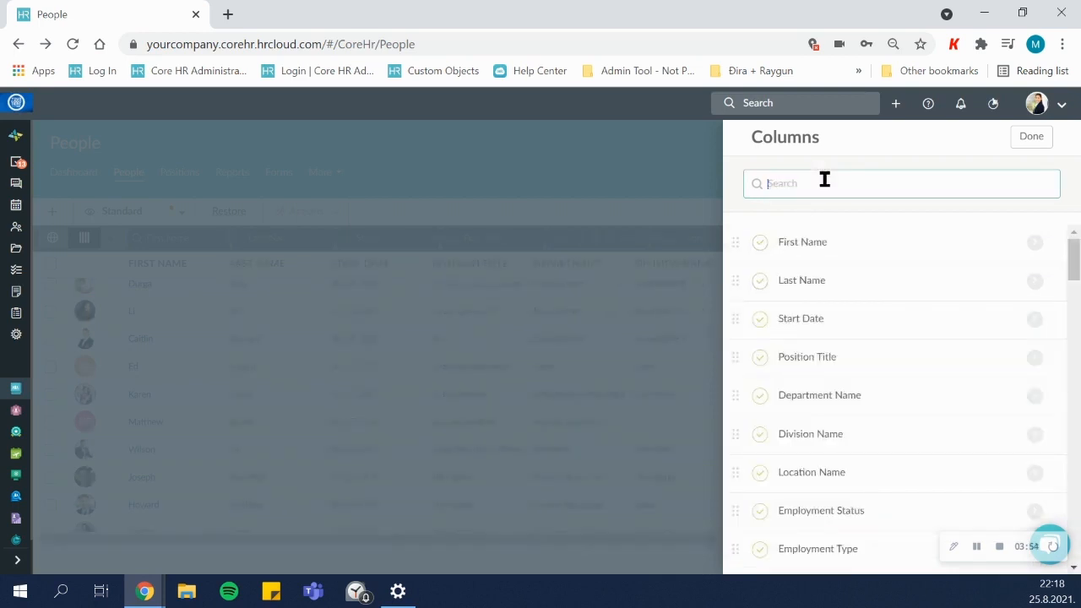
{"action": "type", "text": "add"}
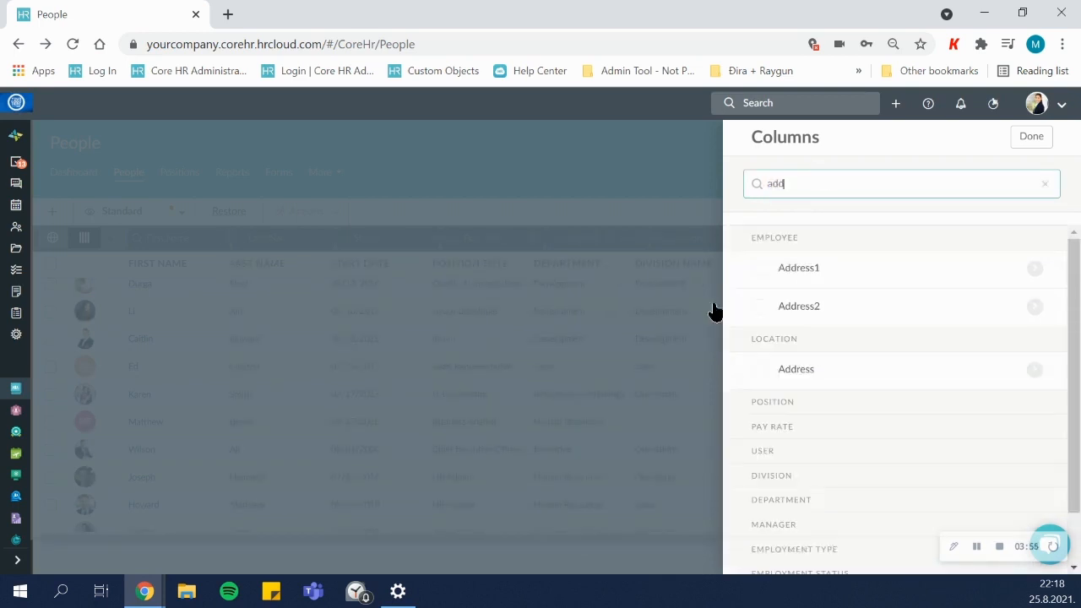
{"action": "left_click", "coordinate": [761, 269]}
{"action": "left_click", "coordinate": [819, 186]}
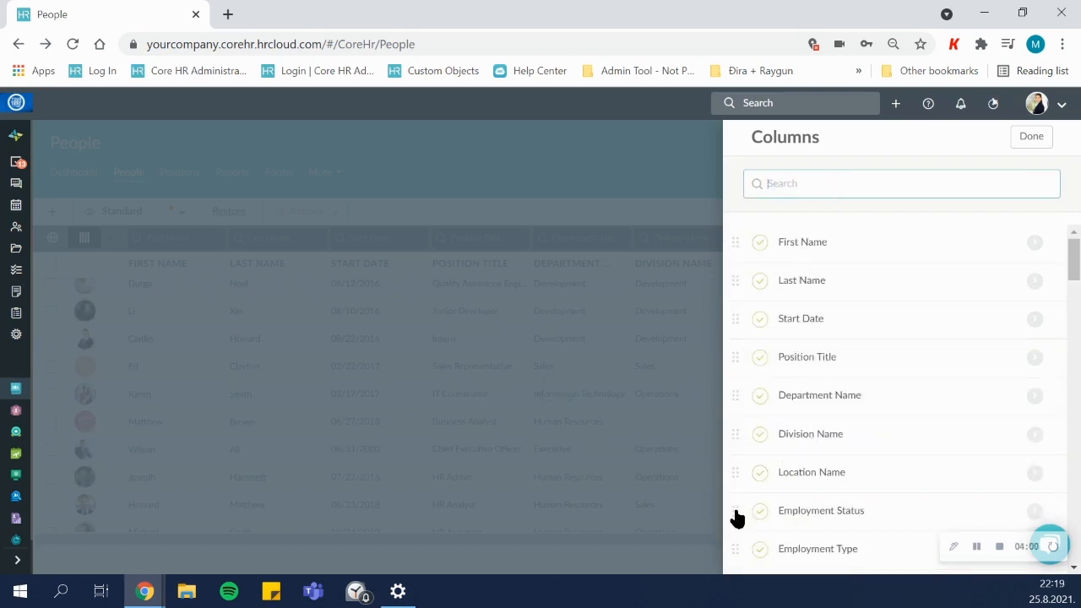
Step: Reorder the columns so Employment Status precedes Start Date and Location Name precedes Department Name, and apply the layout
{"action": "left_click_drag", "start_coordinate": [735, 511], "coordinate": [741, 325]}
{"action": "left_click_drag", "start_coordinate": [735, 519], "coordinate": [749, 434]}
{"action": "left_click", "coordinate": [1032, 137]}
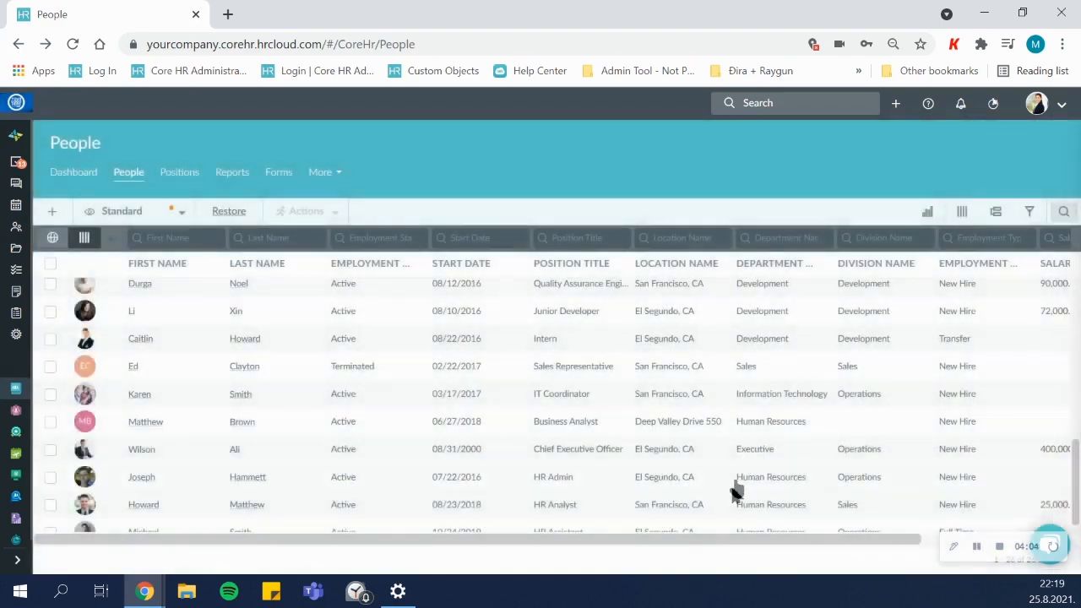
{"action": "left_click_drag", "start_coordinate": [732, 541], "coordinate": [853, 537]}
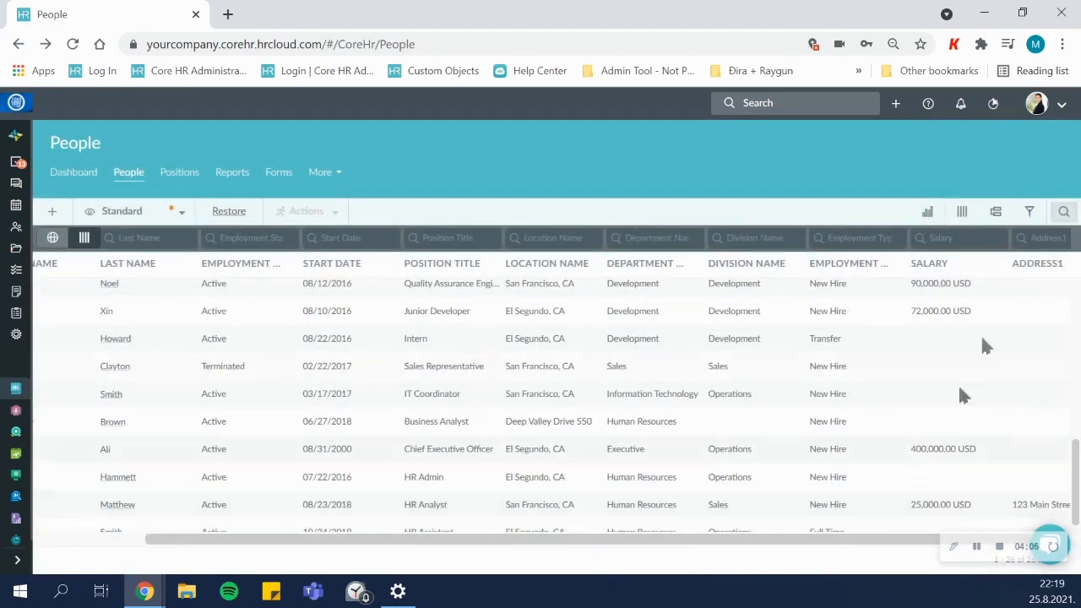
Step: Group the People list by Position Title
{"action": "left_click", "coordinate": [998, 212]}
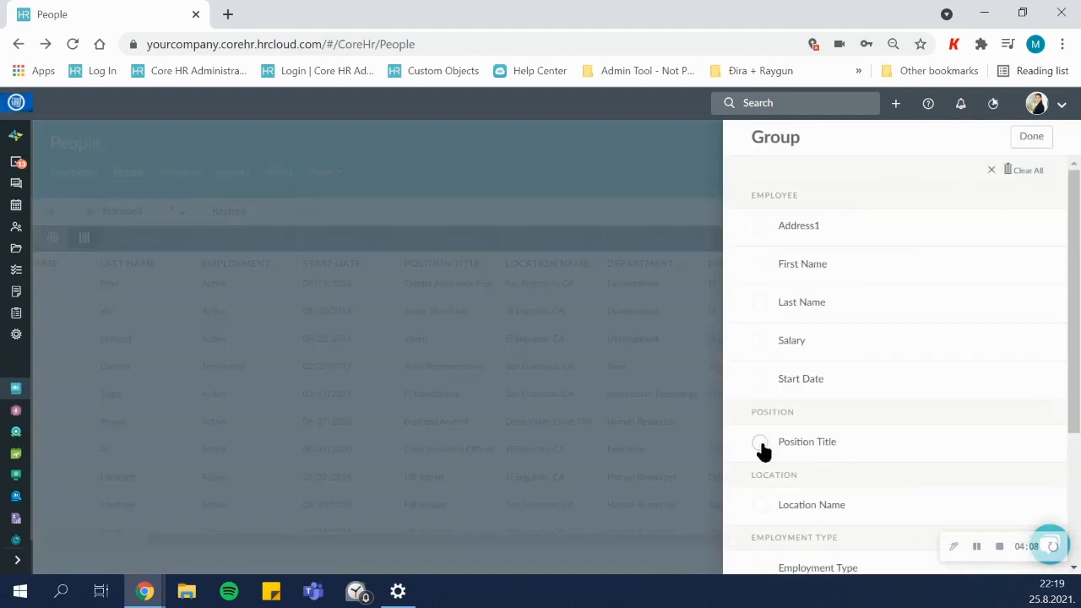
{"action": "left_click", "coordinate": [760, 444]}
{"action": "left_click", "coordinate": [1030, 136]}
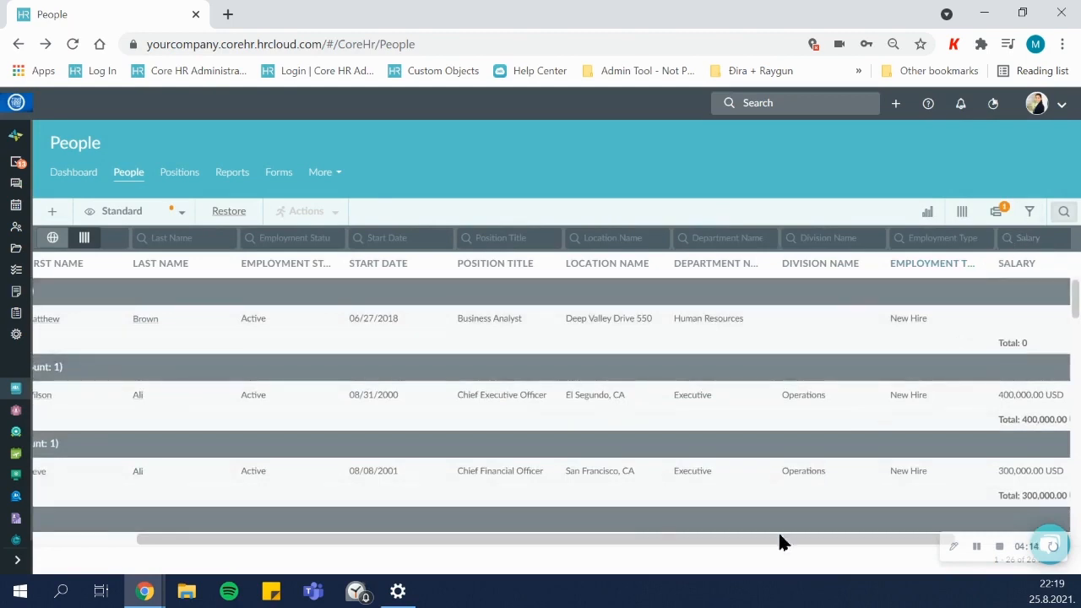
{"action": "left_click_drag", "start_coordinate": [778, 539], "coordinate": [640, 541]}
Step: Add Position Title and Department Name filter fields to view their options, and close the filters without setting values
{"action": "left_click", "coordinate": [1030, 212]}
{"action": "left_click", "coordinate": [922, 188]}
{"action": "left_click", "coordinate": [897, 307]}
{"action": "left_click", "coordinate": [887, 187]}
{"action": "left_click", "coordinate": [867, 361]}
{"action": "left_click", "coordinate": [870, 278]}
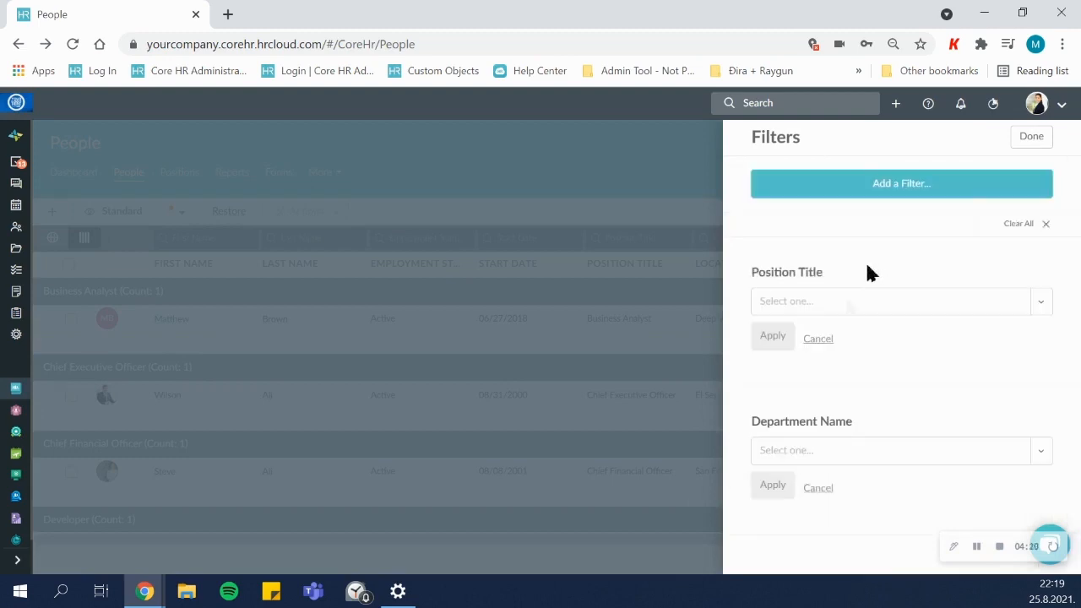
{"action": "left_click", "coordinate": [1018, 139]}
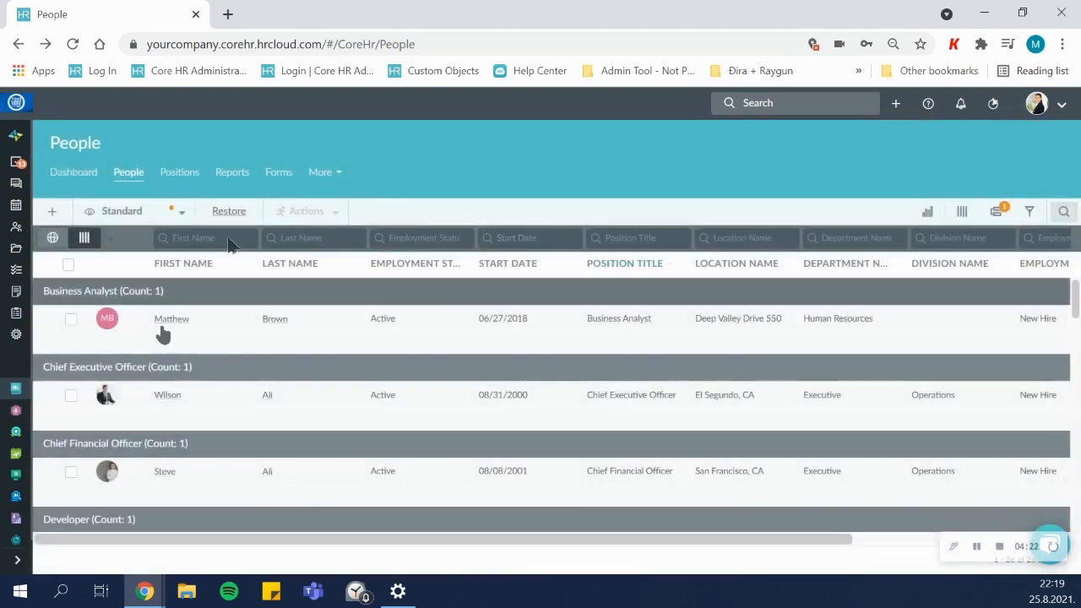
Step: Try saving the layout as a new view visible to Everyone and added to Reports, and cancel it
{"action": "left_click", "coordinate": [183, 212]}
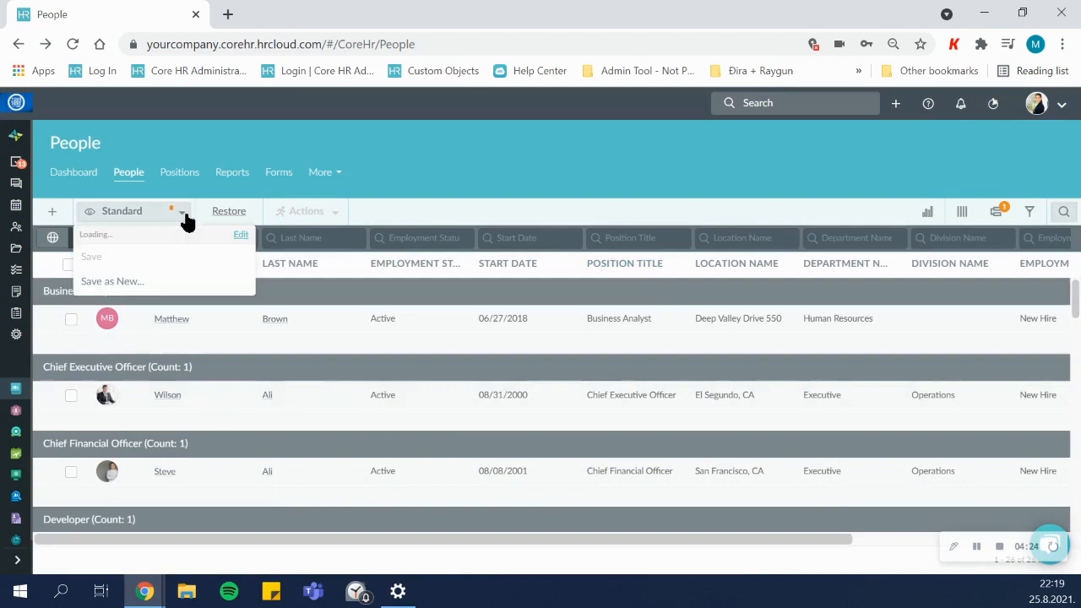
{"action": "left_click", "coordinate": [143, 283]}
{"action": "left_click", "coordinate": [431, 348]}
{"action": "left_click", "coordinate": [434, 403]}
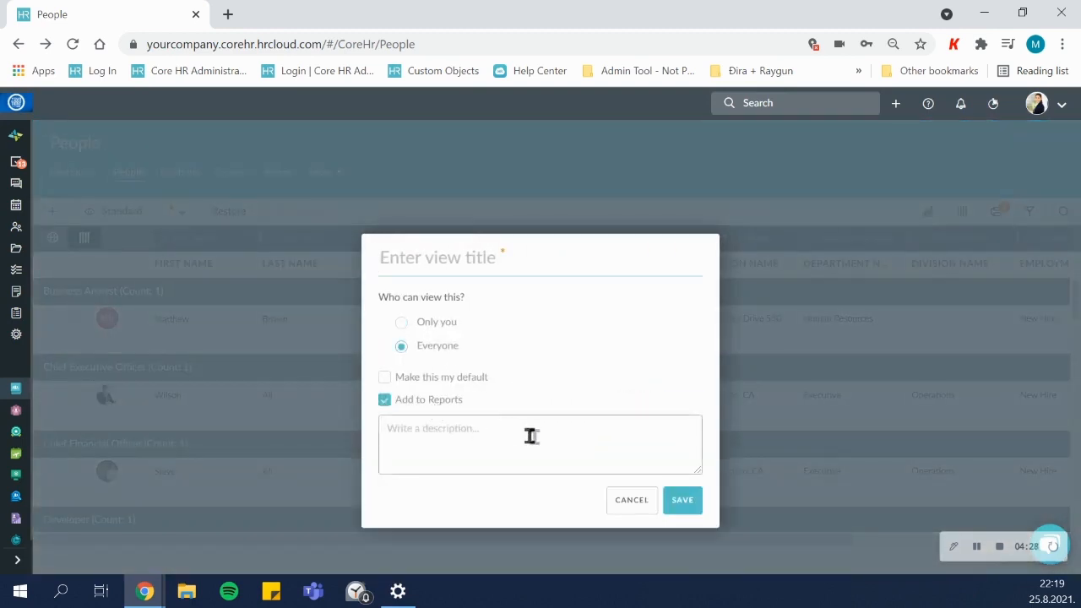
{"action": "left_click", "coordinate": [632, 500]}
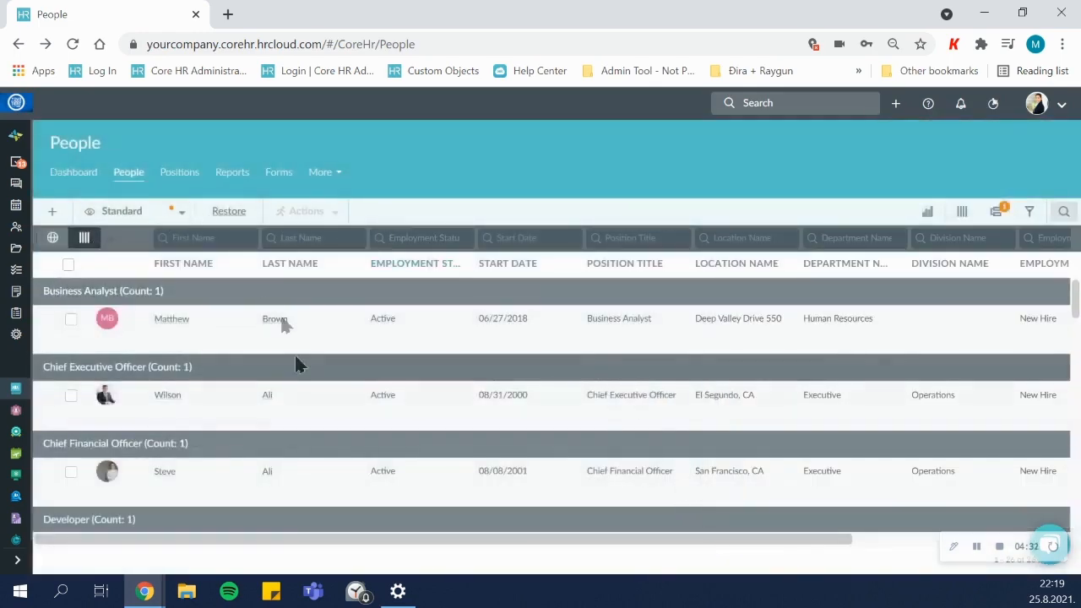
Step: Select all employees, view the task types available for bulk task creation, and cancel
{"action": "left_click", "coordinate": [68, 265]}
{"action": "left_click", "coordinate": [309, 215]}
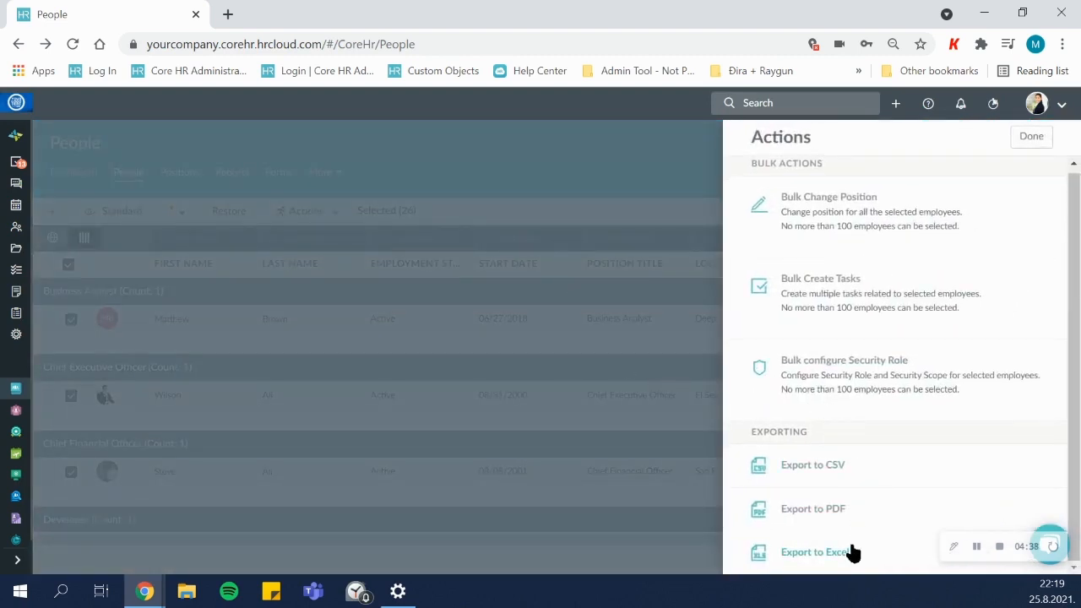
{"action": "left_click", "coordinate": [866, 298]}
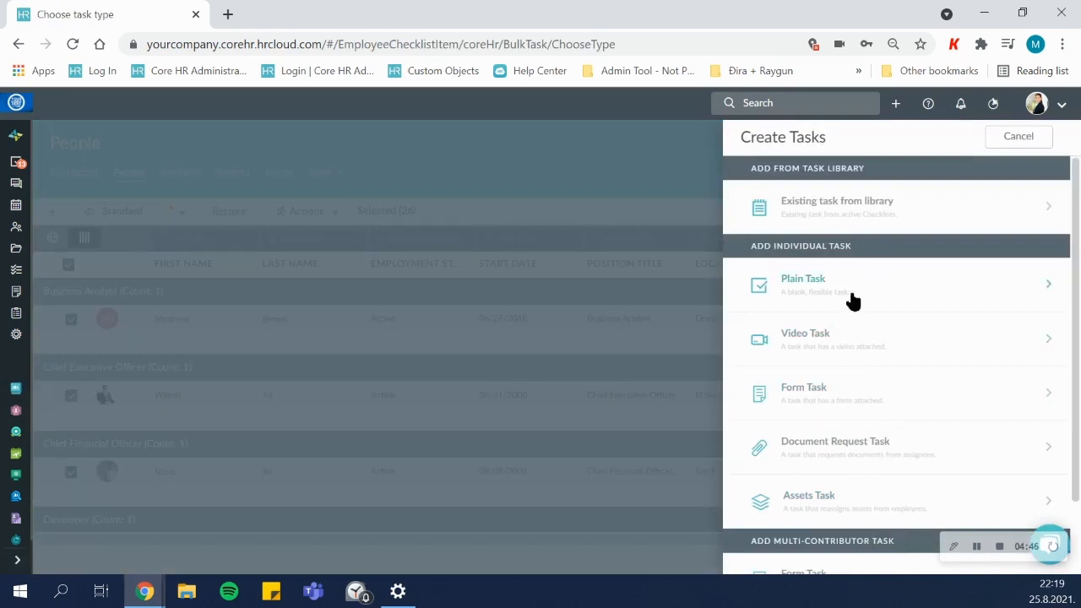
{"action": "left_click", "coordinate": [1026, 140]}
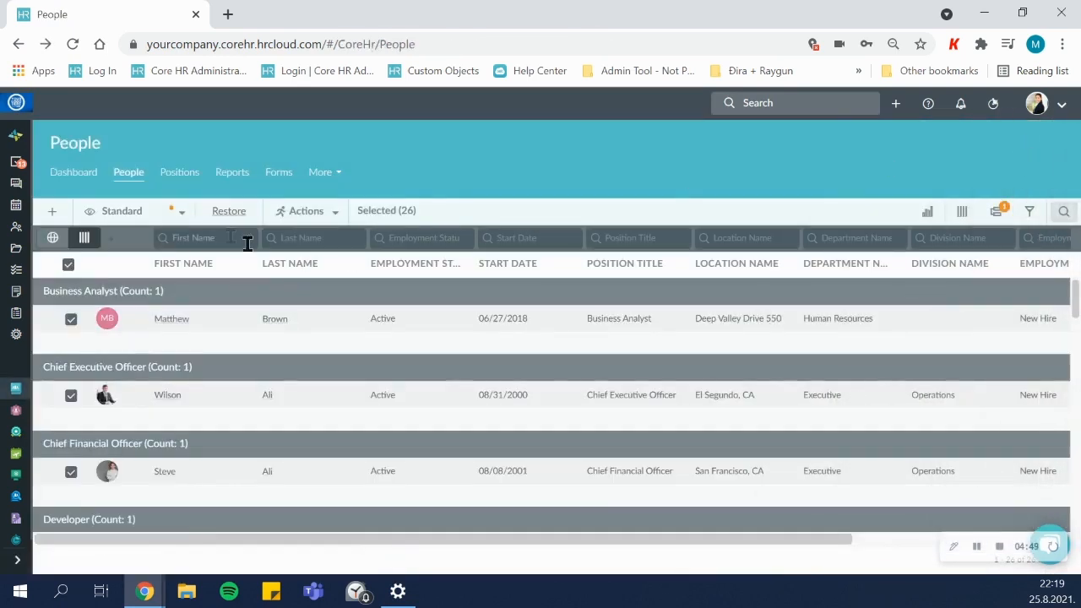
Step: Review the bulk actions and export options for the selected employees, and clear the selection
{"action": "left_click", "coordinate": [311, 214]}
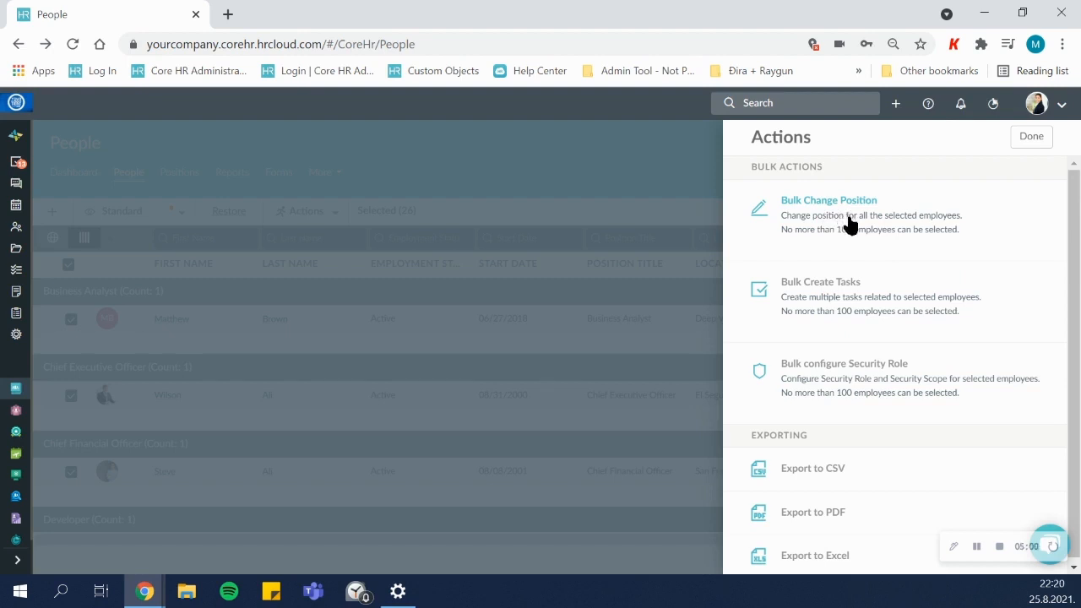
{"action": "left_click", "coordinate": [513, 285]}
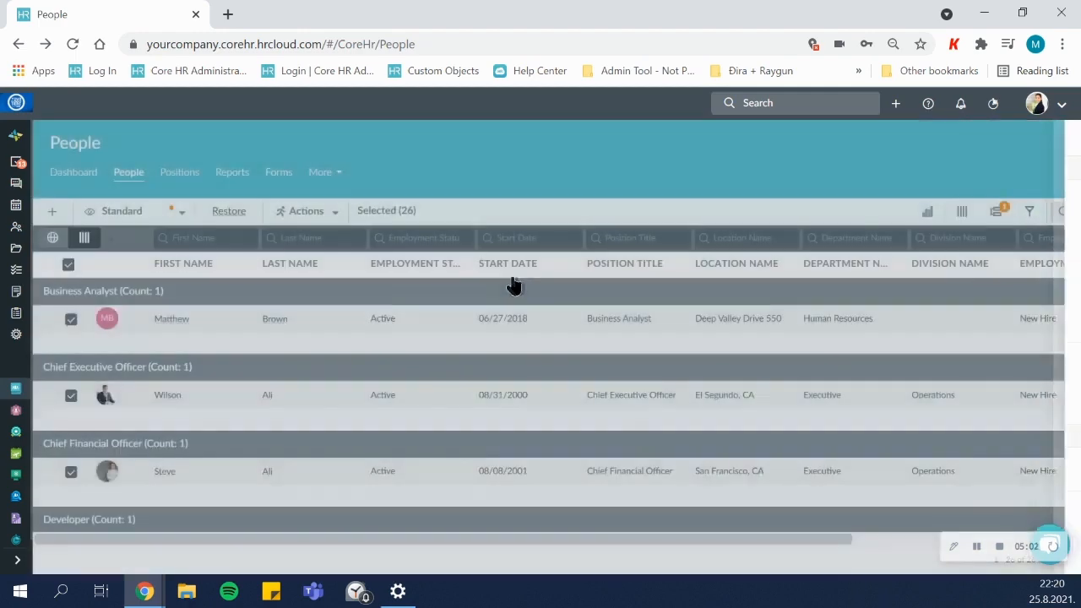
{"action": "left_click", "coordinate": [68, 266]}
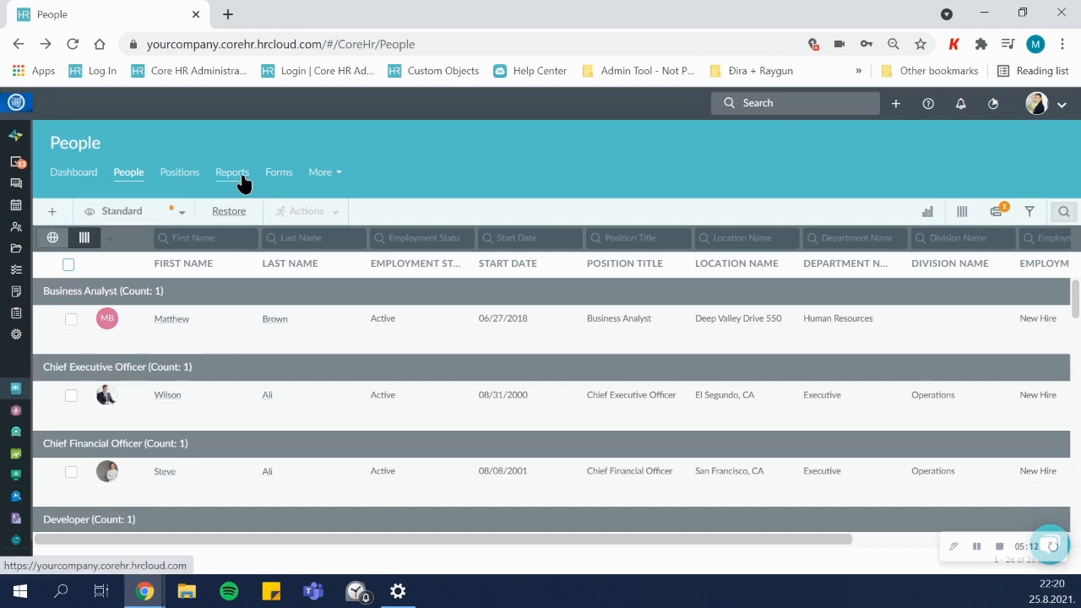
Step: Open the Reports overview and examine the headcount, turnover and demographics charts
{"action": "mouse_move", "coordinate": [44, 297]}
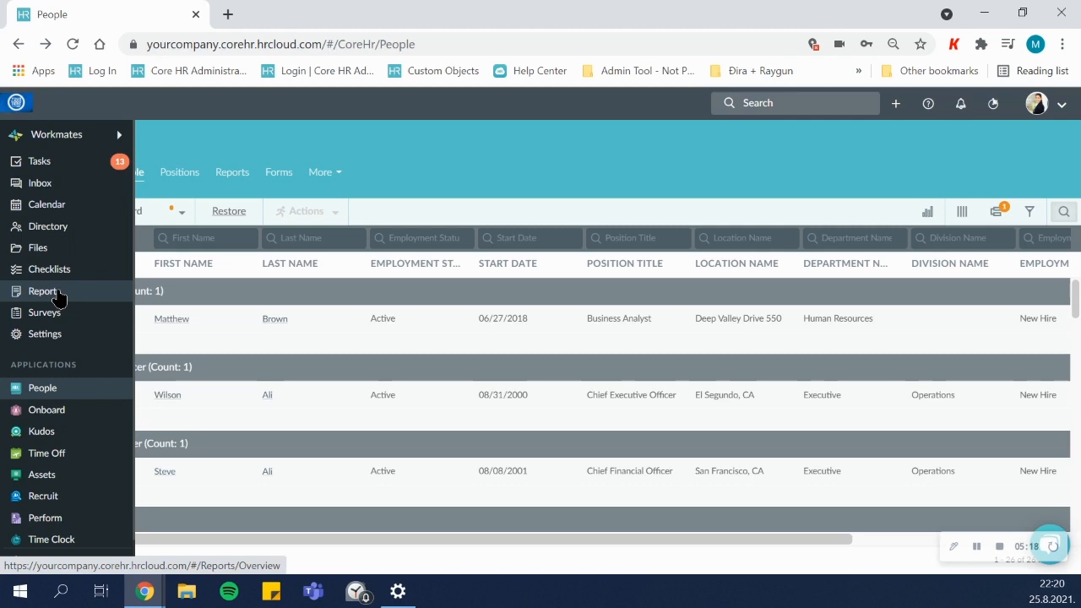
{"action": "left_click", "coordinate": [58, 296]}
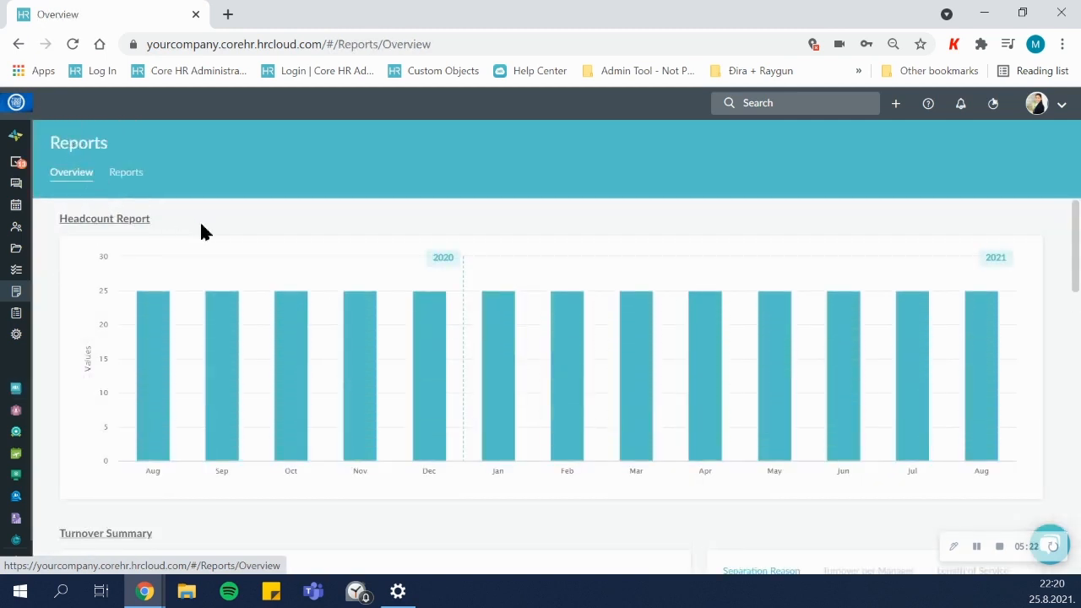
{"action": "scroll", "coordinate": [213, 220], "scroll_direction": "down", "scroll_amount": 3}
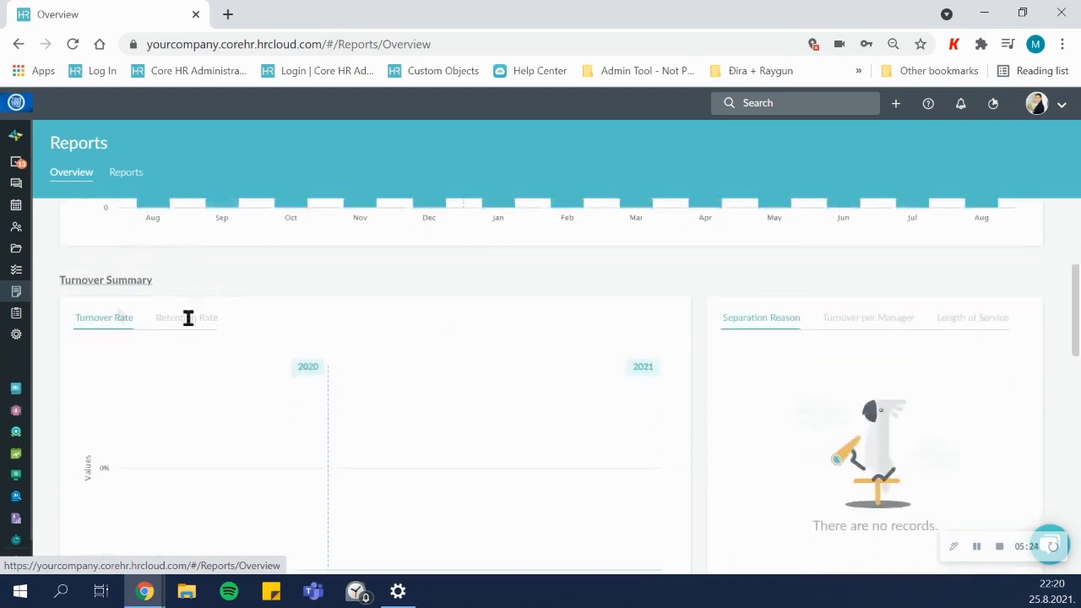
{"action": "scroll", "coordinate": [377, 278], "scroll_direction": "down", "scroll_amount": 5}
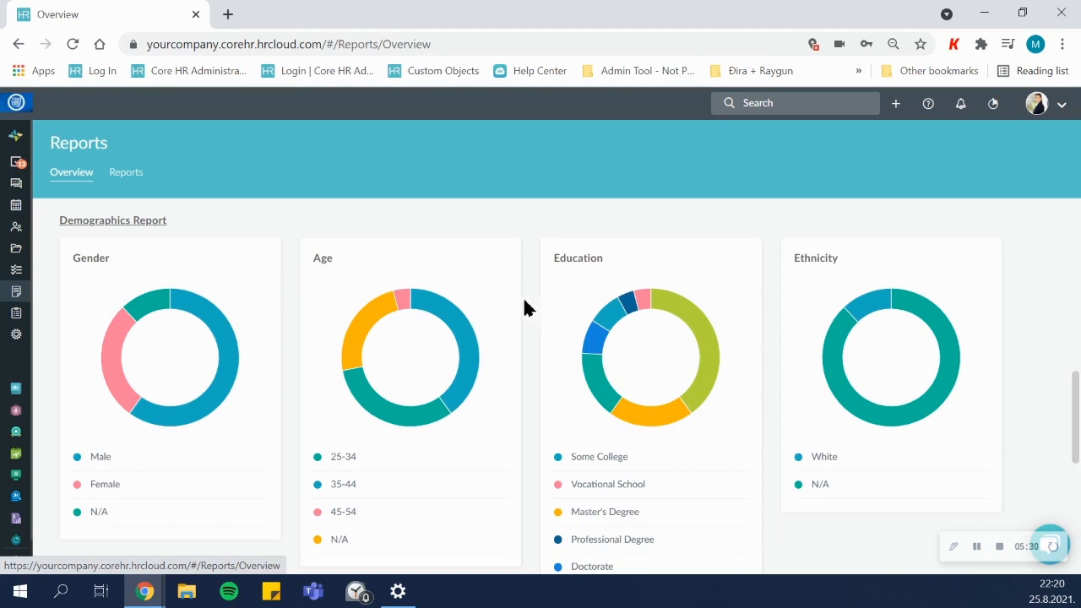
{"action": "scroll", "coordinate": [524, 306], "scroll_direction": "up", "scroll_amount": 10}
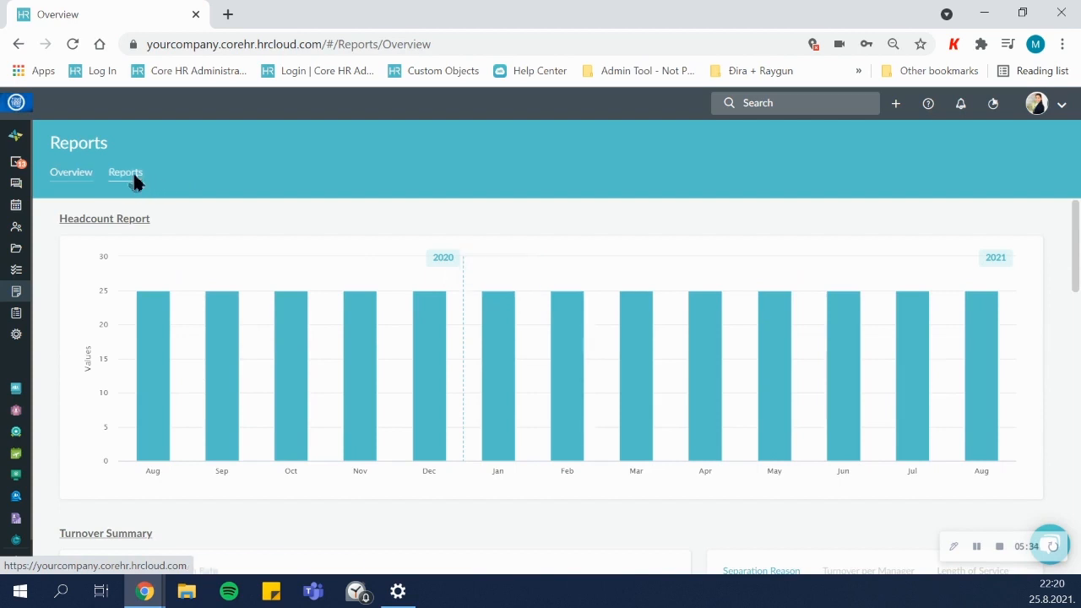
Step: Open the custom Salary Report from the reports list and check its view-saving options
{"action": "left_click", "coordinate": [136, 180]}
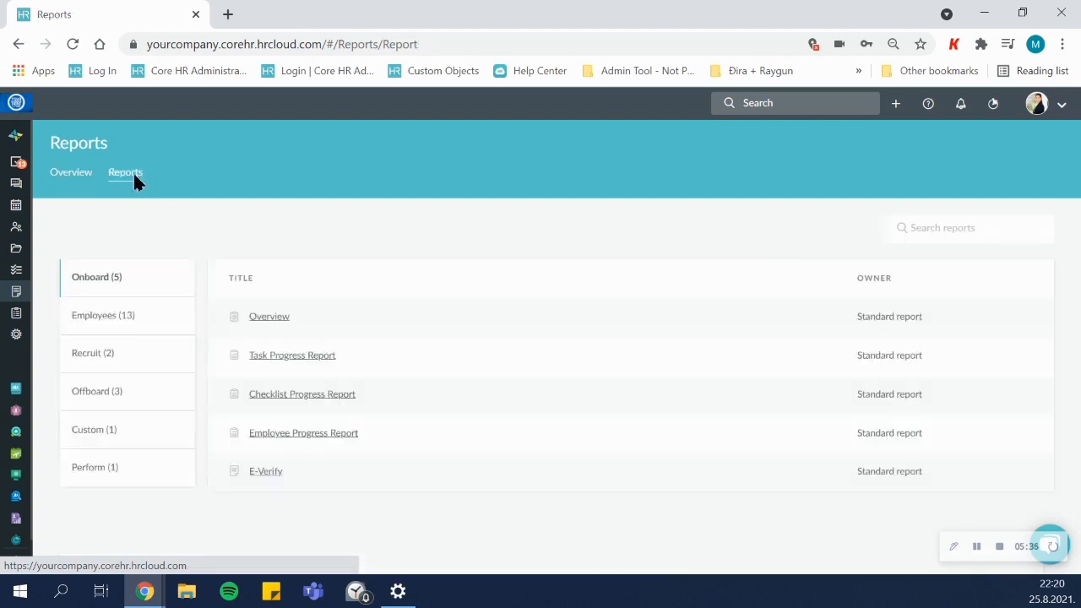
{"action": "left_click", "coordinate": [134, 434]}
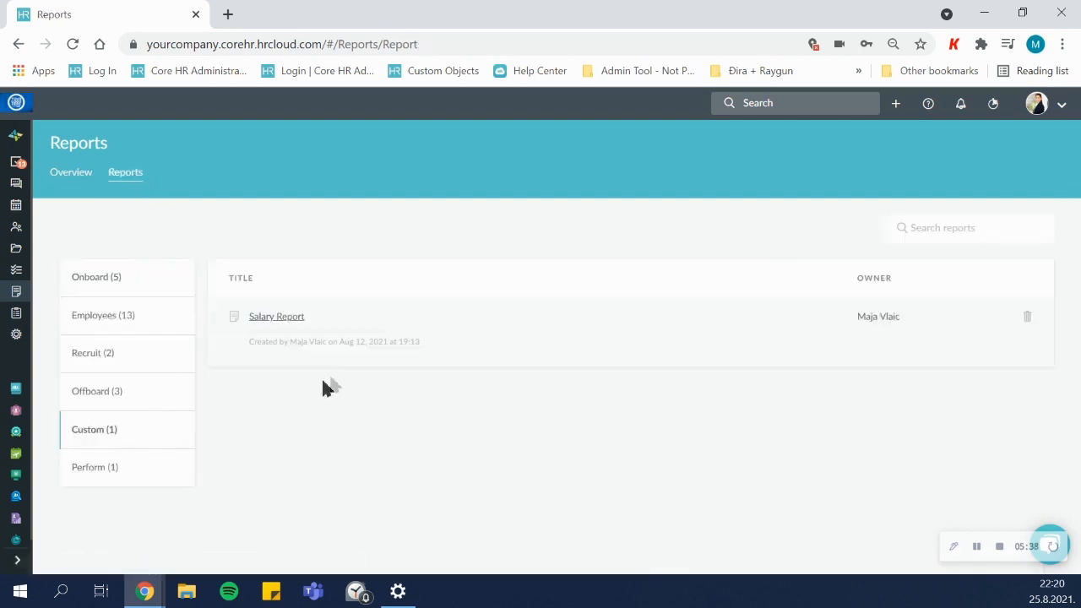
{"action": "left_click", "coordinate": [279, 321]}
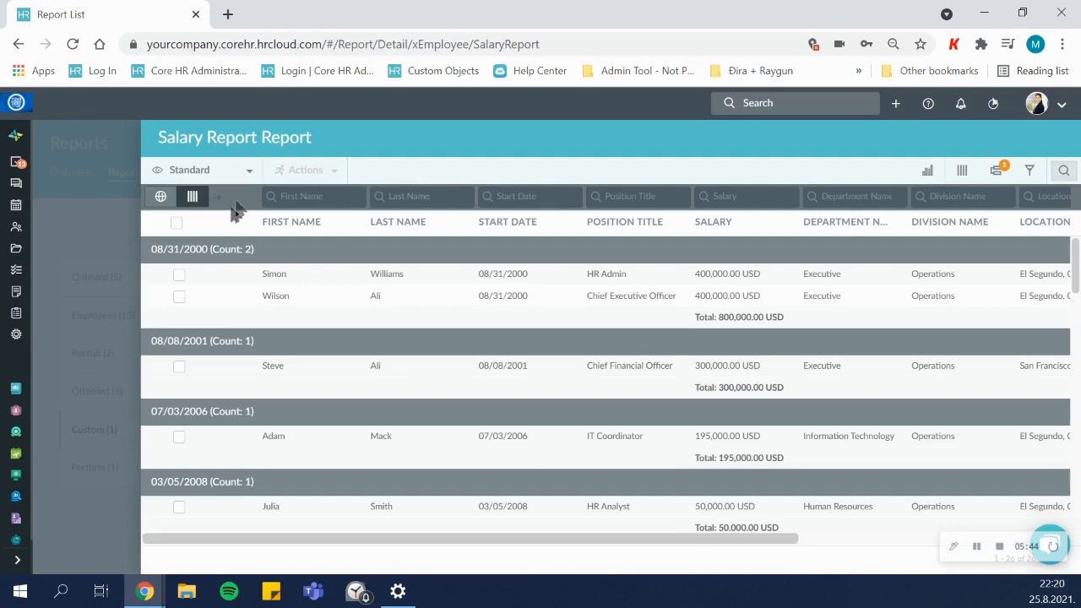
{"action": "left_click", "coordinate": [220, 178]}
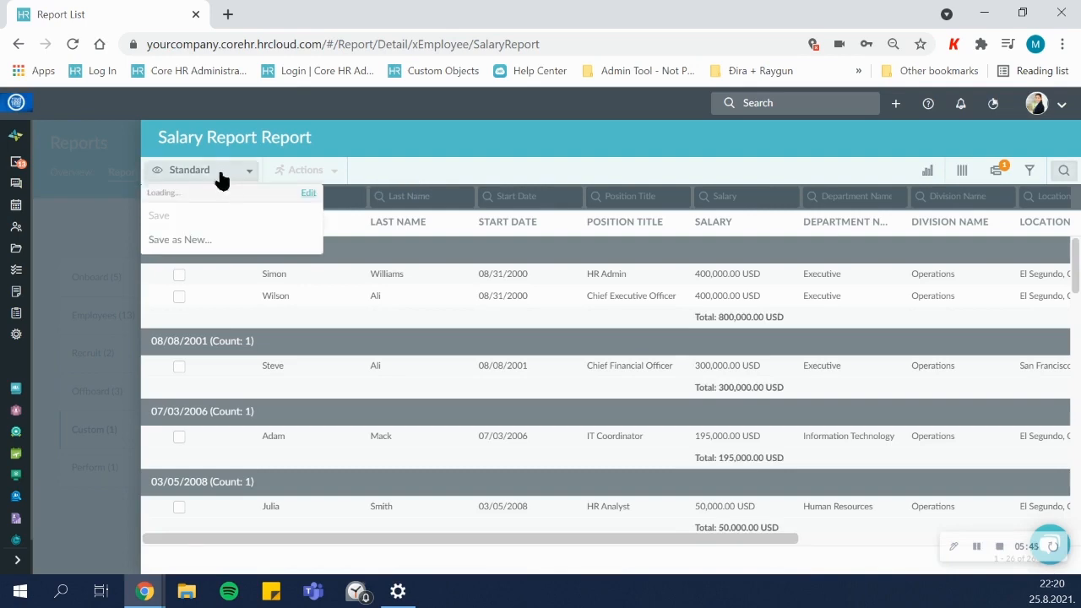
{"action": "left_click", "coordinate": [414, 159]}
Step: Select all records in the Salary Report and view the available export formats
{"action": "left_click", "coordinate": [176, 223]}
{"action": "left_click", "coordinate": [305, 172]}
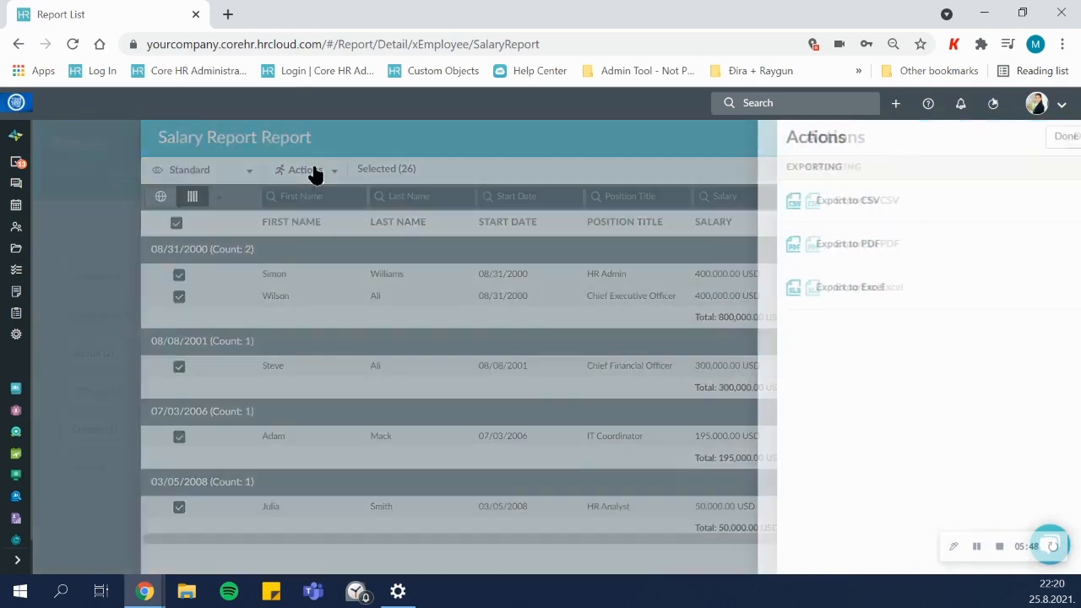
{"action": "left_click", "coordinate": [377, 171]}
Step: Clear the record selection and leave the Salary Report for the main dashboard
{"action": "left_click", "coordinate": [176, 223]}
{"action": "left_click", "coordinate": [74, 240]}
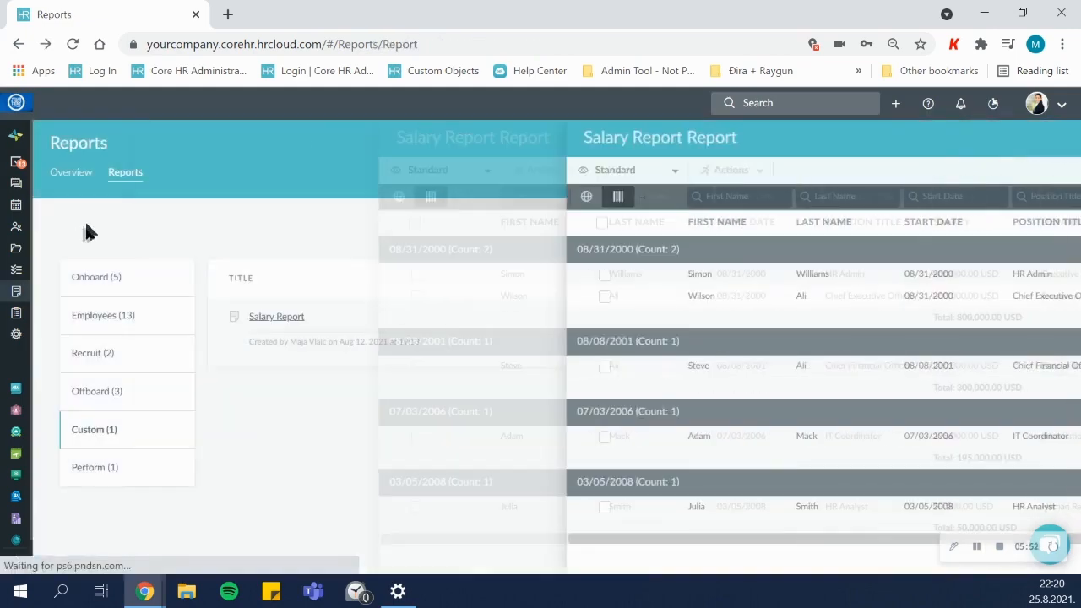
{"action": "left_click", "coordinate": [16, 102]}
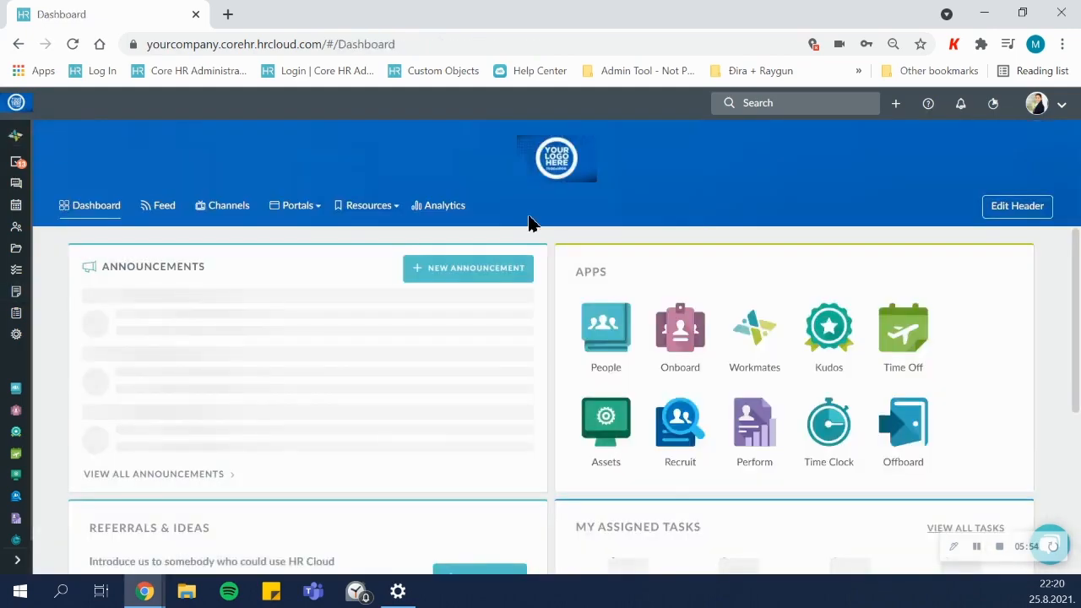